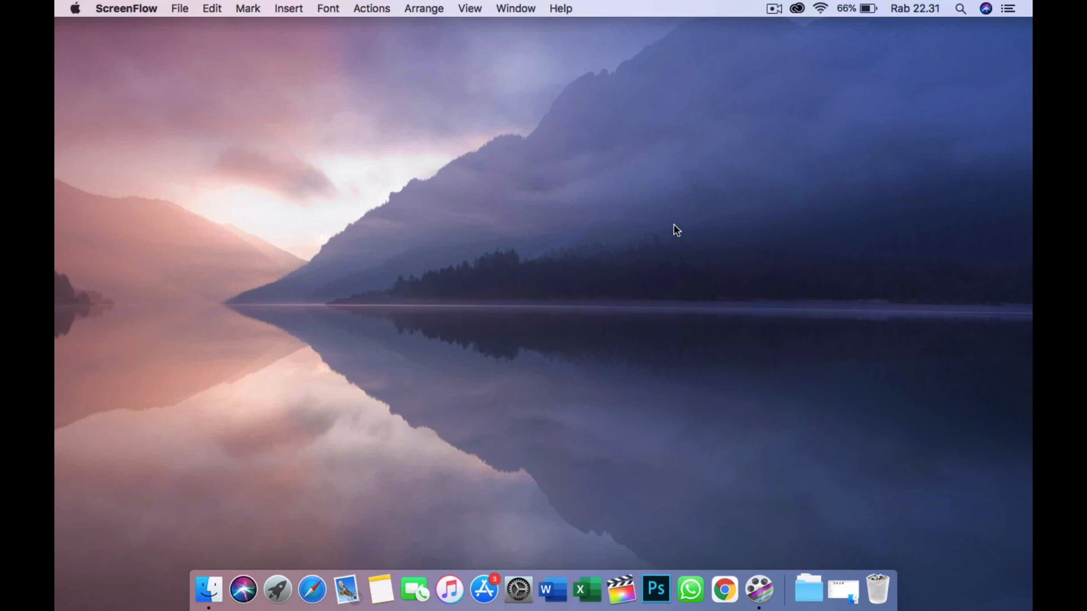
# - Launch Studio One 5 from the installed applications
pyautogui.press('F4')
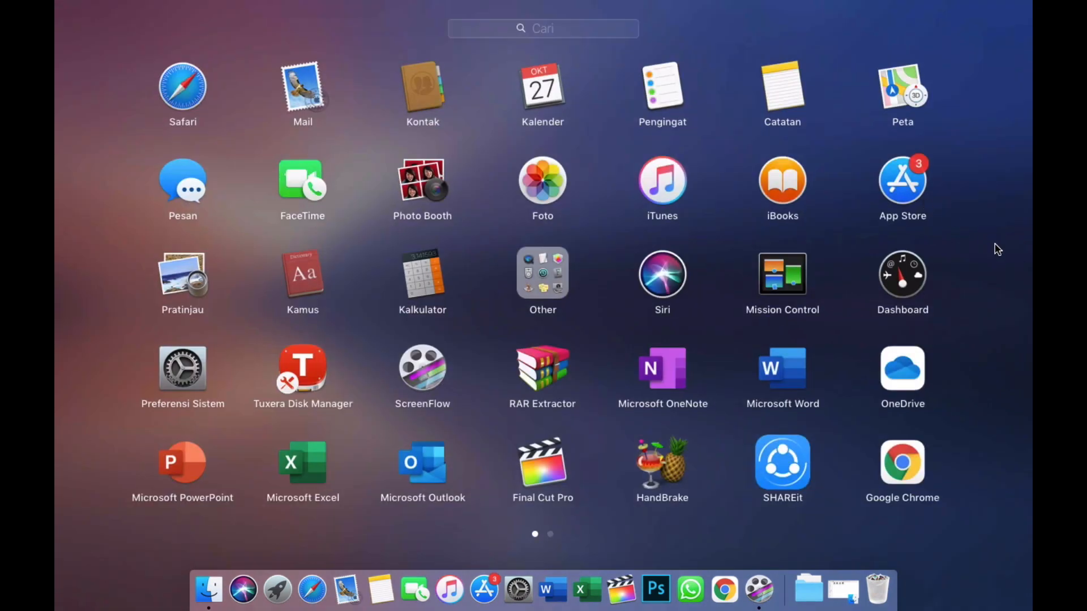
pyautogui.hscroll(5, 997, 249)
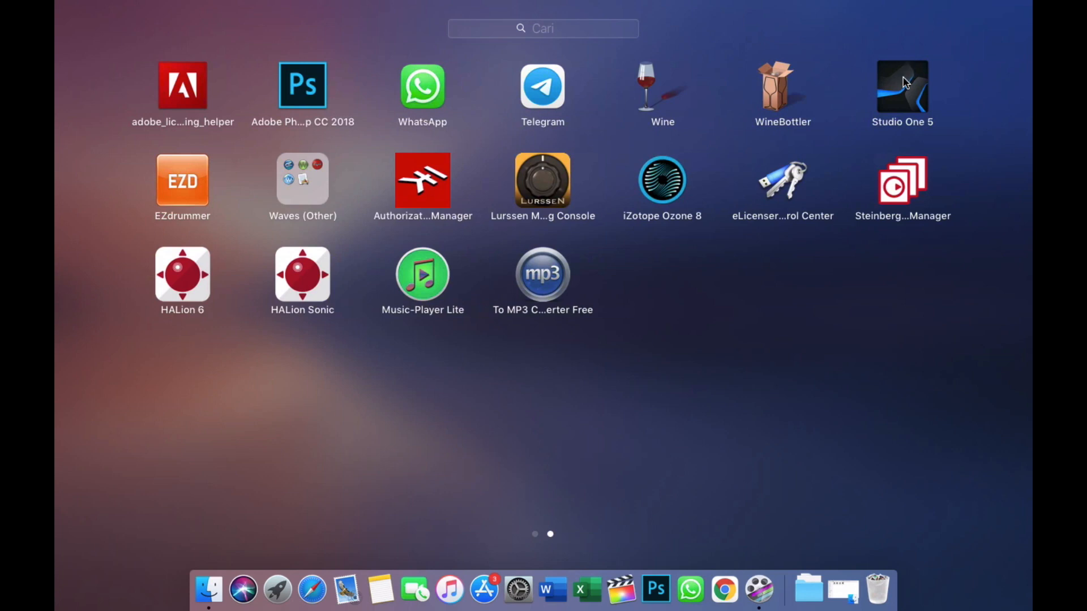
pyautogui.click(905, 83)
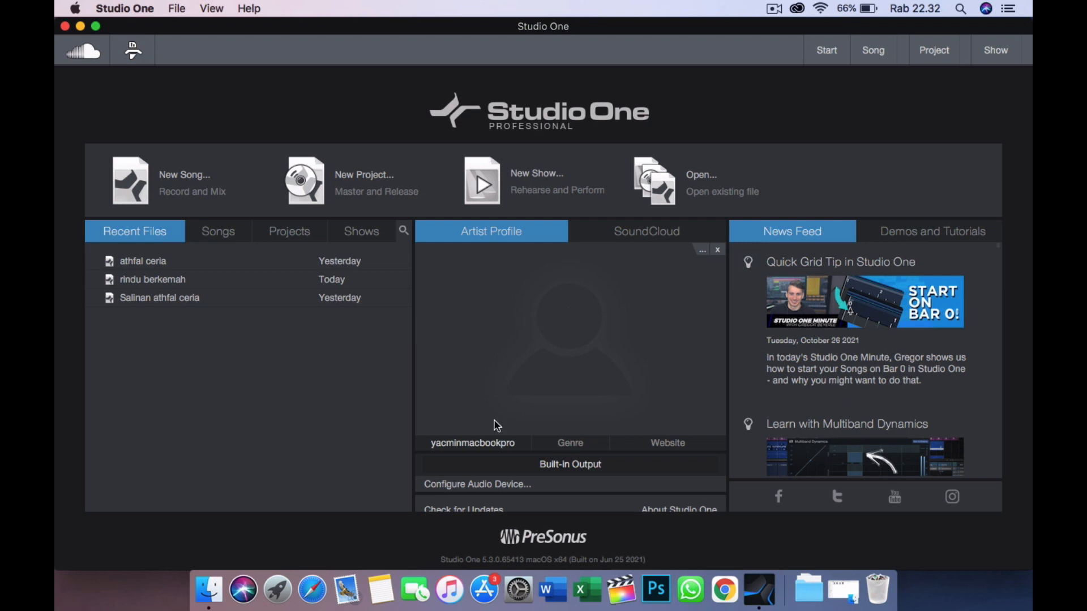
# - Check the available playback devices in the audio device setup, keeping Built-in Output selected
pyautogui.click(491, 486)
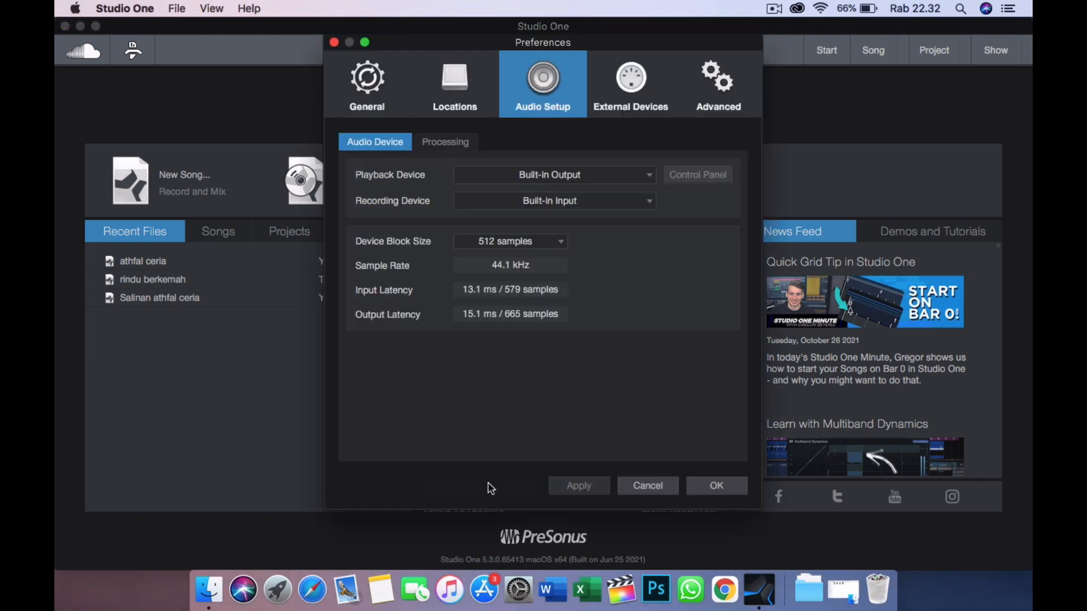
pyautogui.click(564, 176)
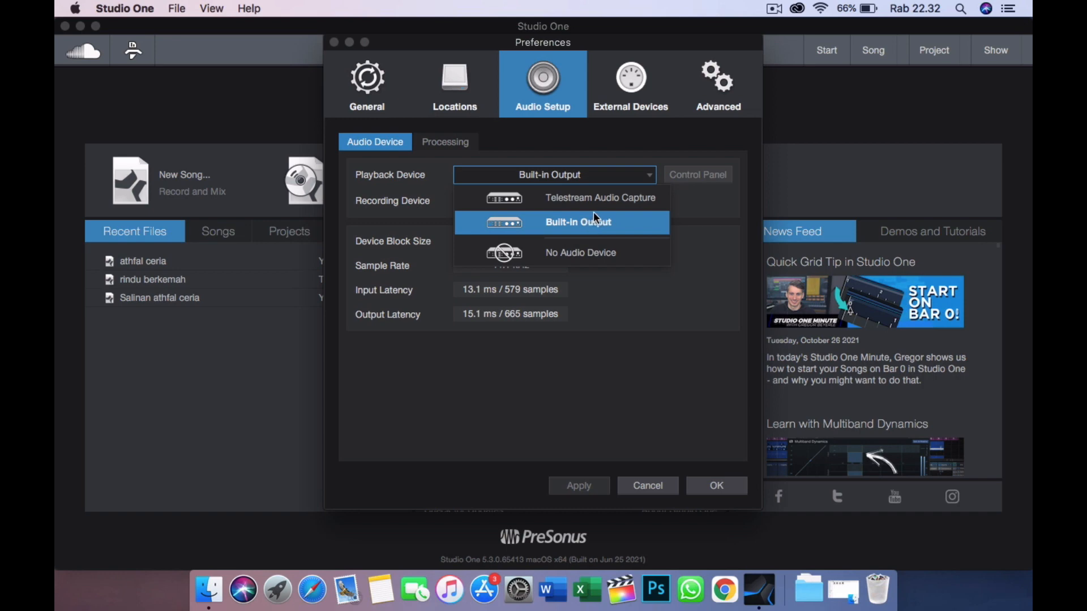
pyautogui.click(631, 365)
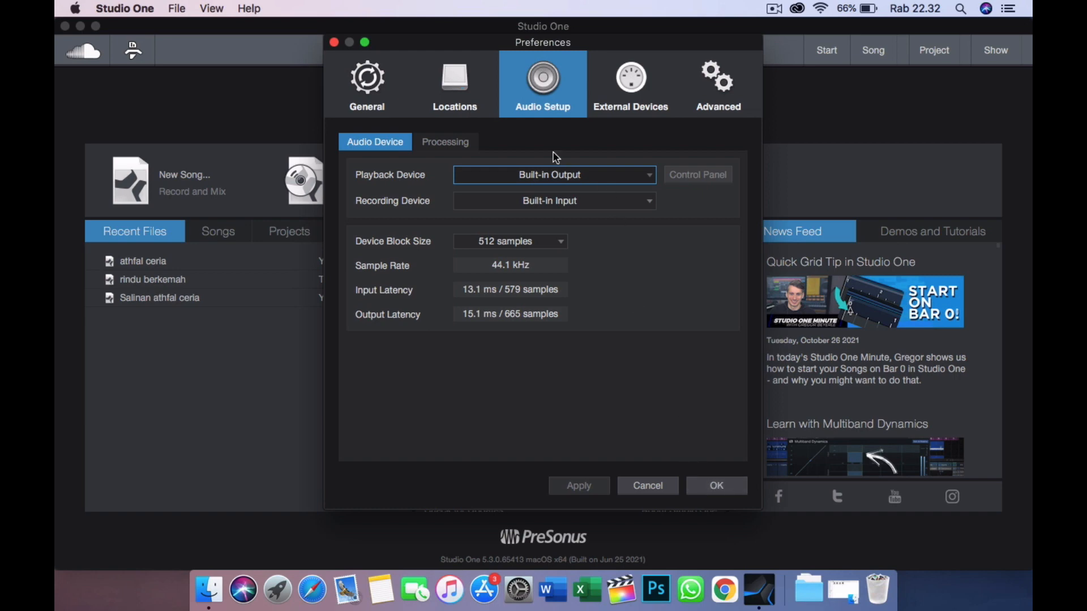
pyautogui.click(716, 486)
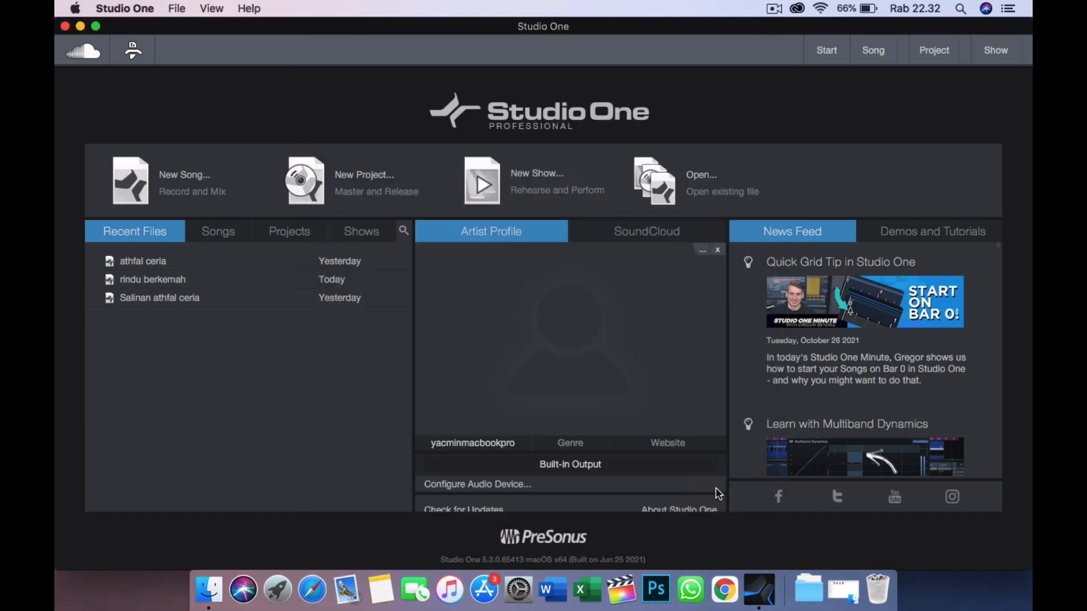
# - Create a new empty song with the default settings and add a mono audio track named voc
pyautogui.click(194, 180)
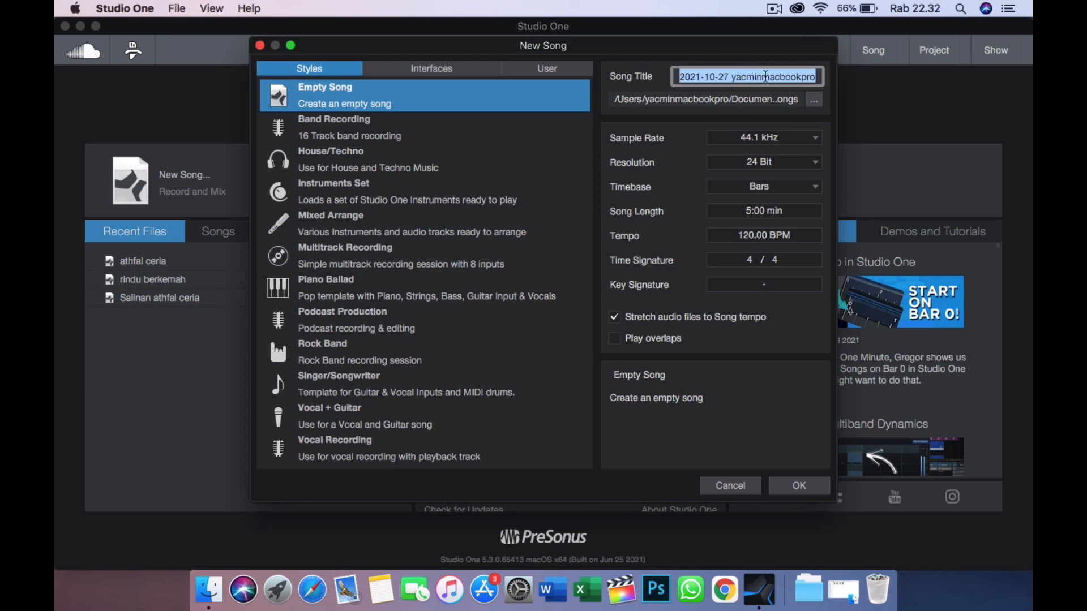
pyautogui.click(798, 486)
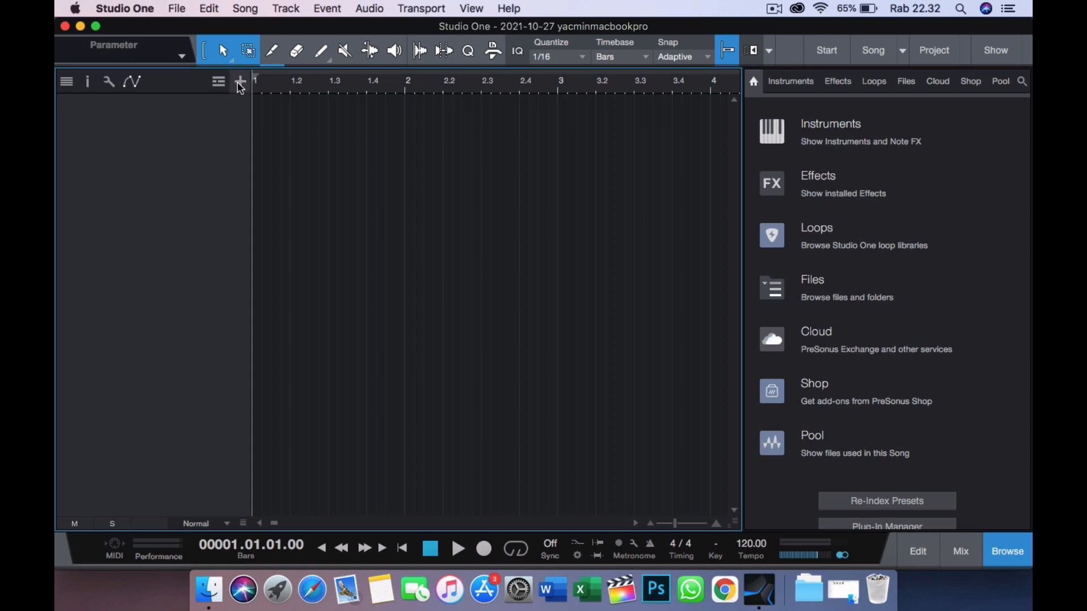
pyautogui.press('t')
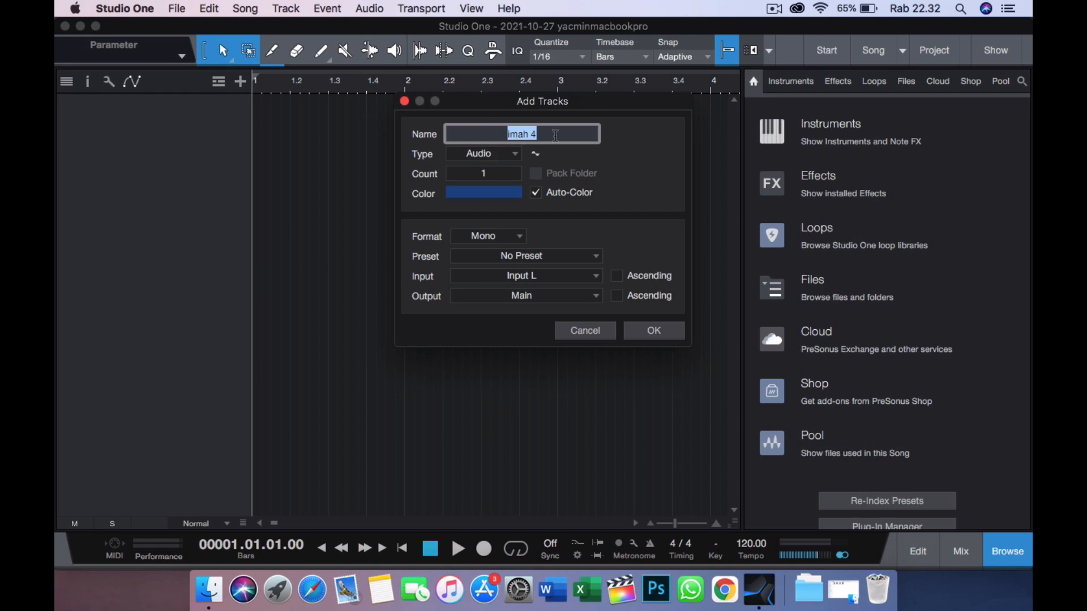
pyautogui.write('voc')
pyautogui.press('Return')
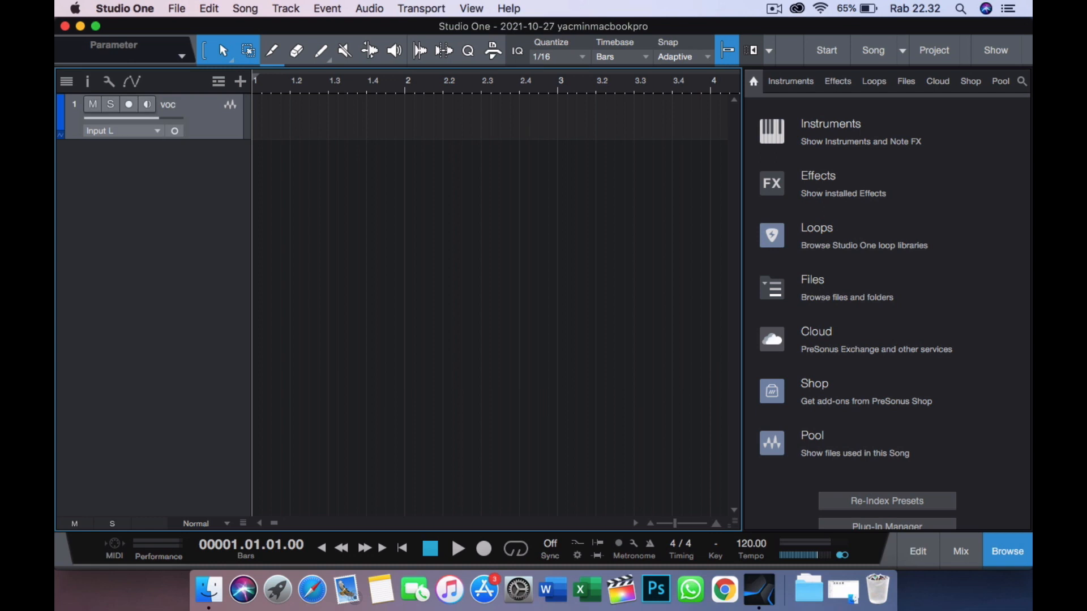
# - Hide the browser and import the RINDU BERKEMAH MINUSONE INSTRUMEN mp3 file from Downloads into the song
pyautogui.click(1010, 556)
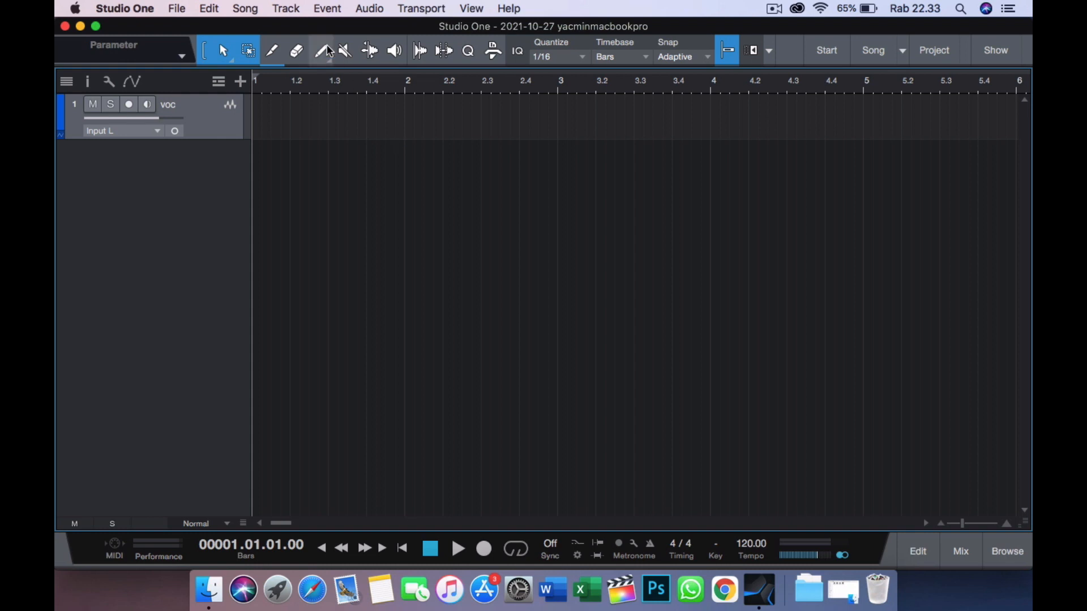
pyautogui.click(247, 10)
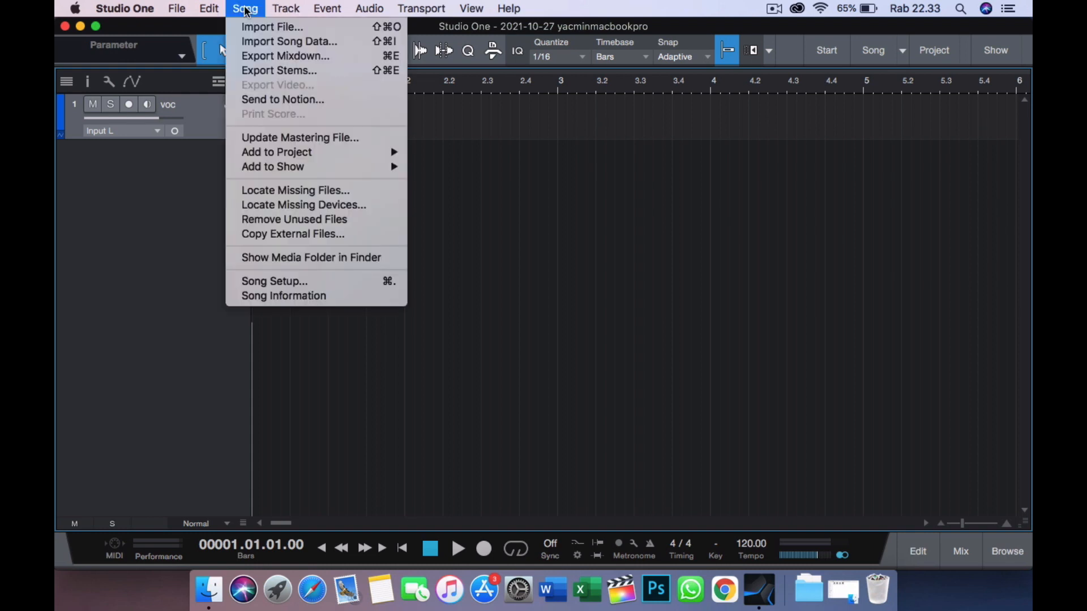
pyautogui.click(260, 28)
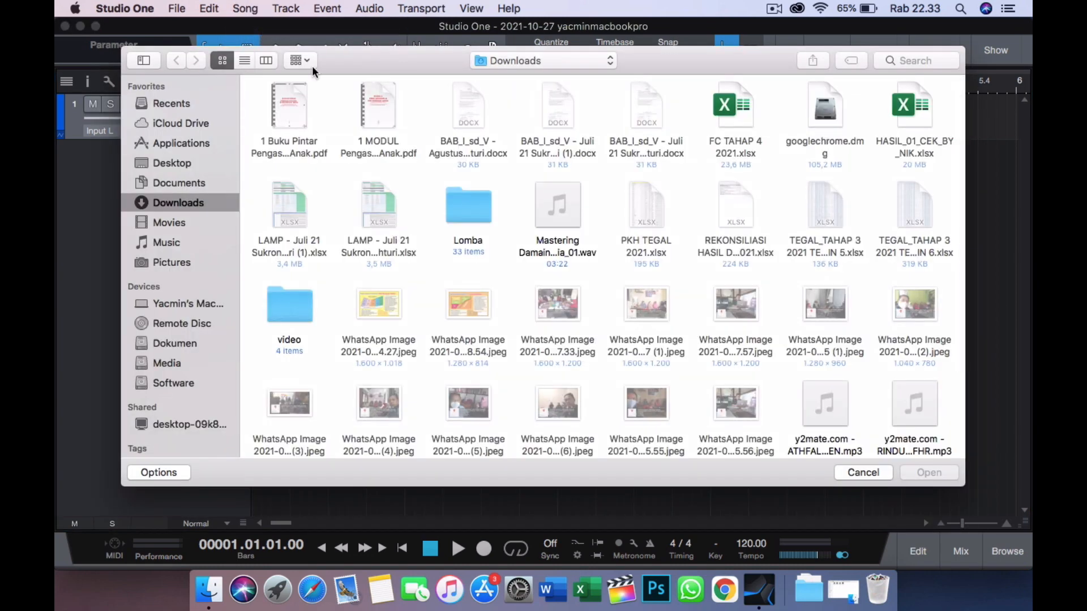
pyautogui.scroll(-4, 609, 262)
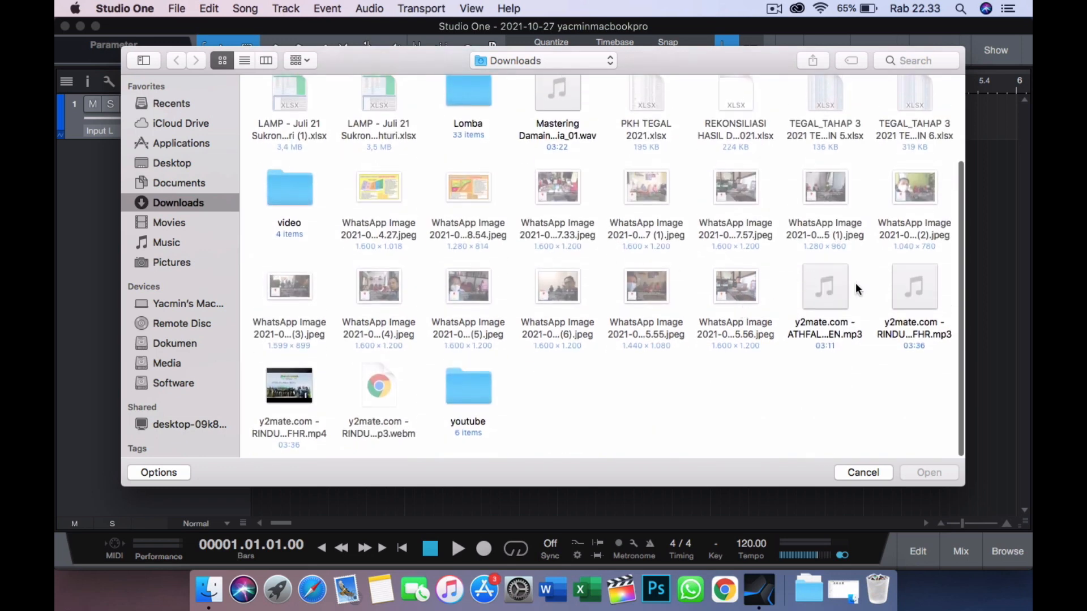
pyautogui.click(906, 297)
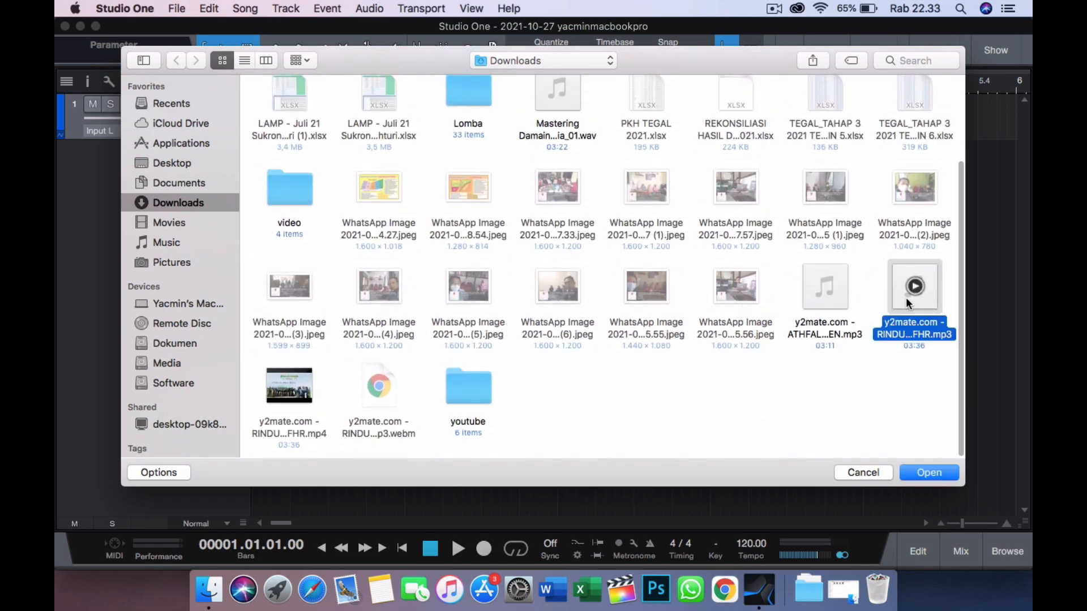
pyautogui.click(927, 476)
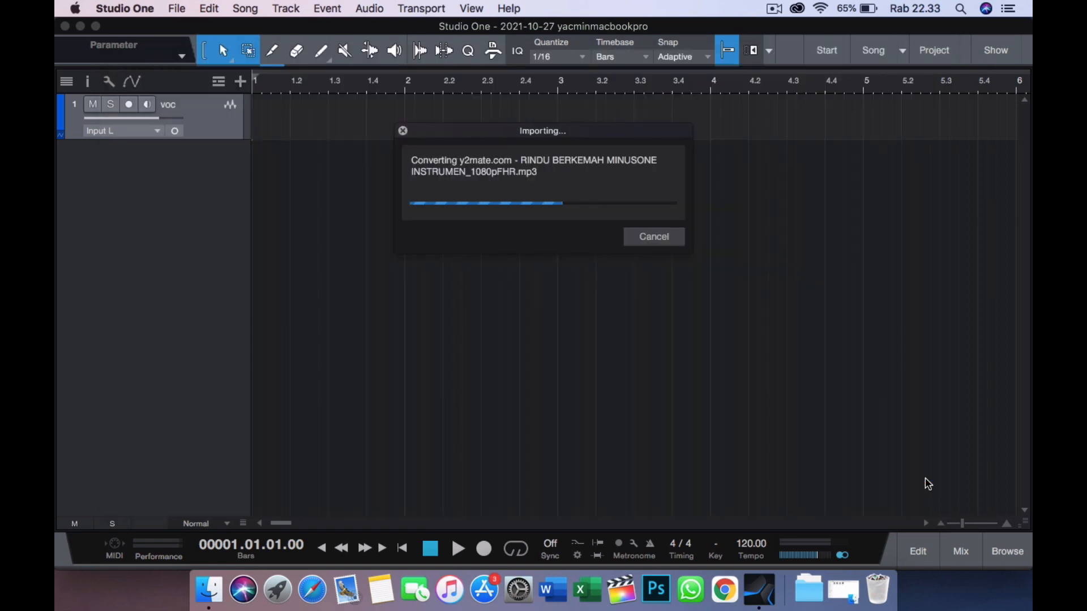
# - Play a short section of the imported instrumental from bar 49 and stop playback
pyautogui.moveTo(533, 83); pyautogui.dragTo(456, 39)
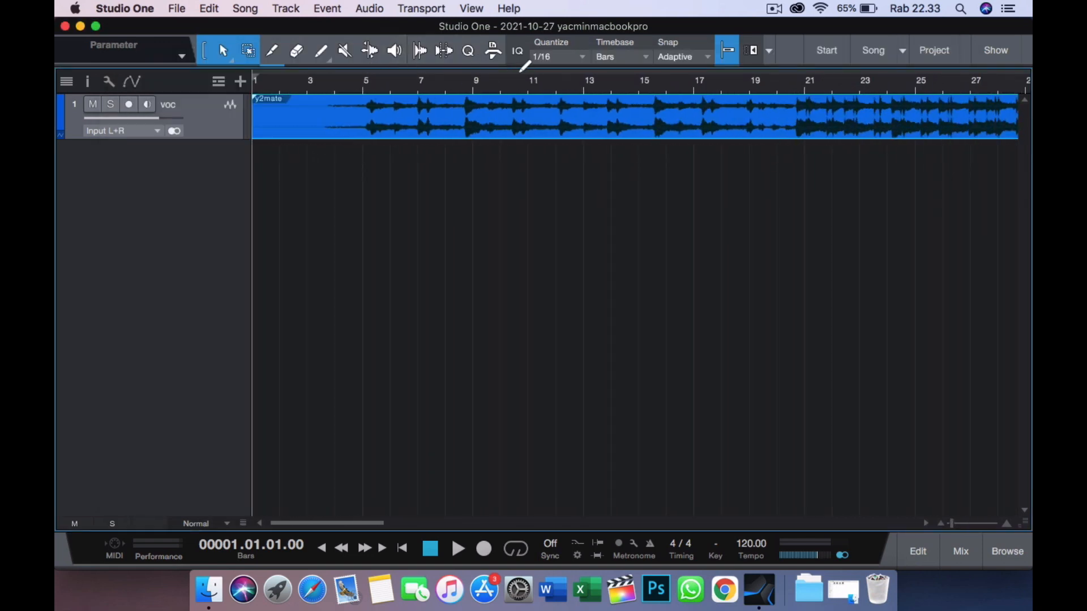
pyautogui.moveTo(527, 88); pyautogui.dragTo(462, 73)
pyautogui.click(544, 82)
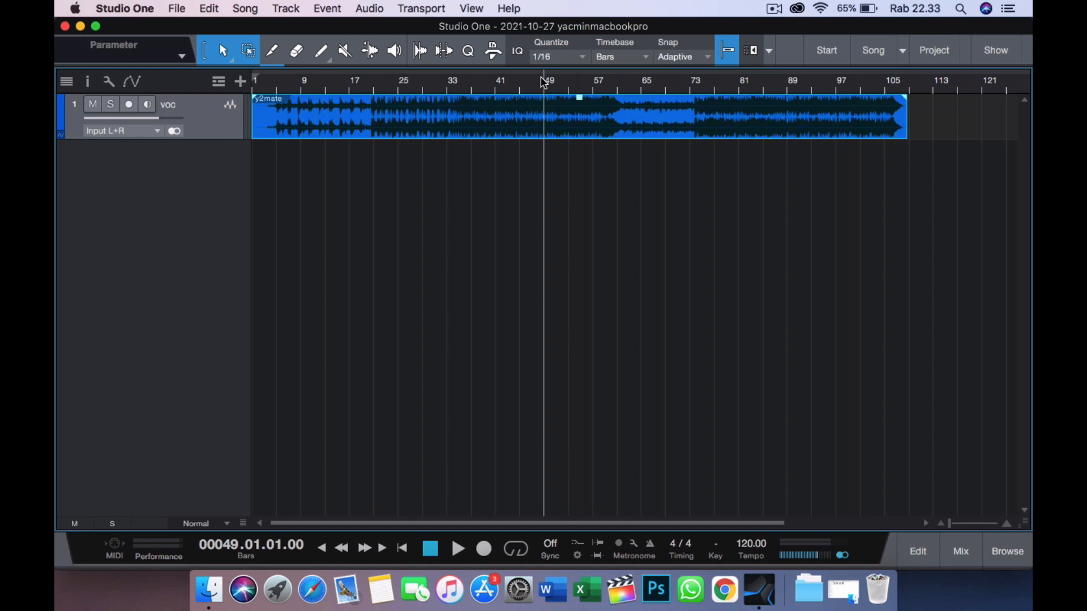
pyautogui.press('space')
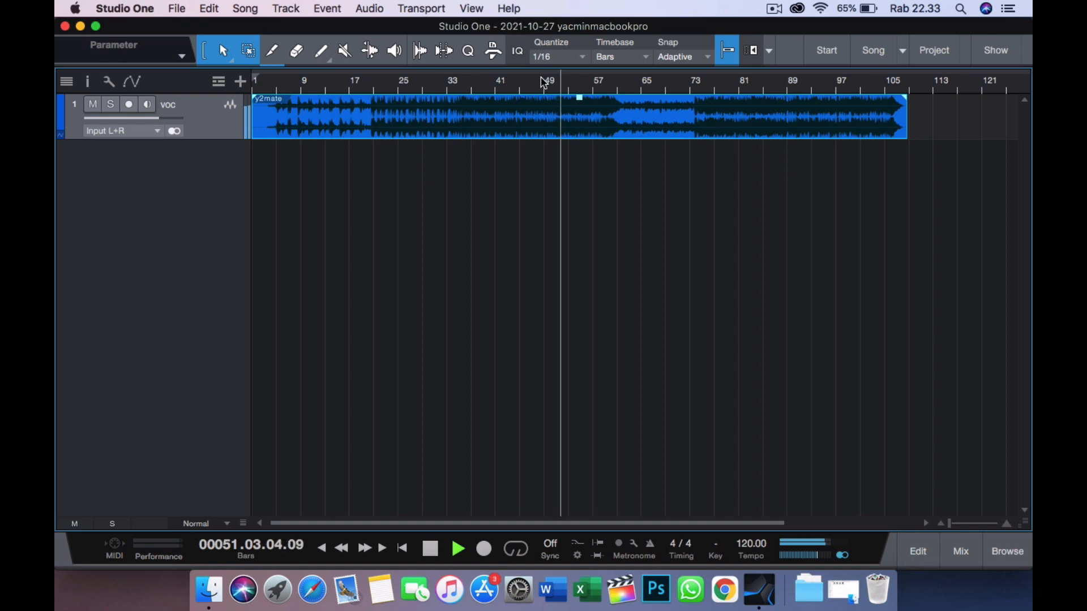
pyautogui.press('space')
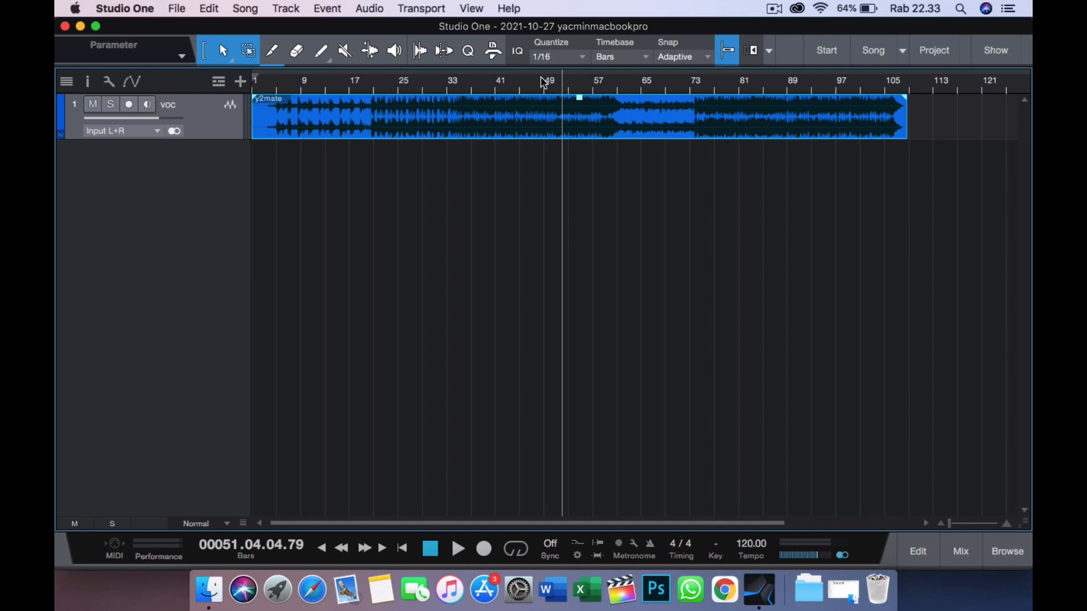
pyautogui.click(245, 9)
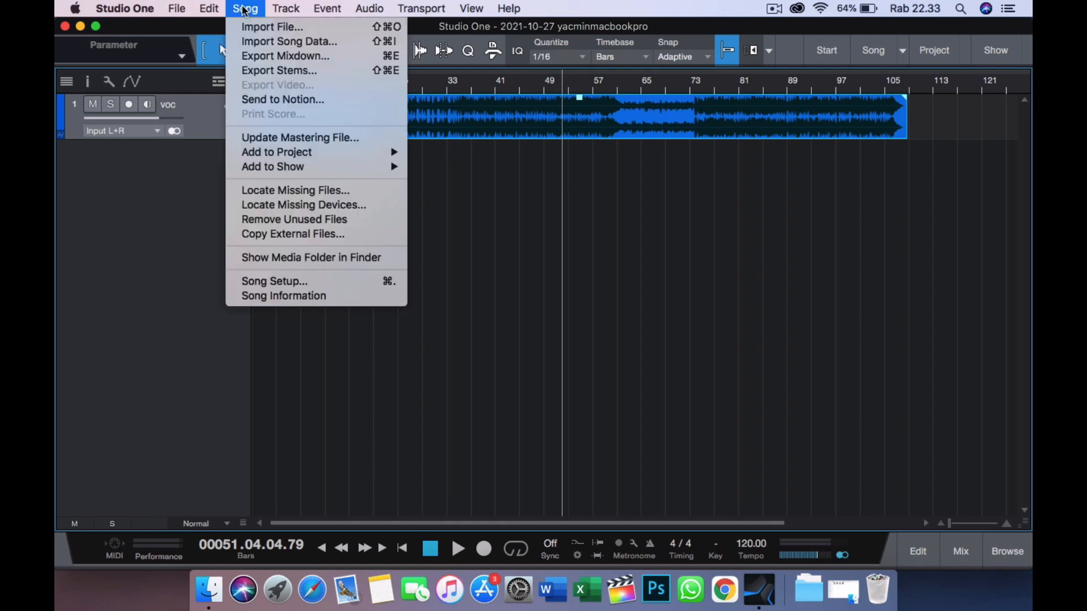
pyautogui.click(256, 26)
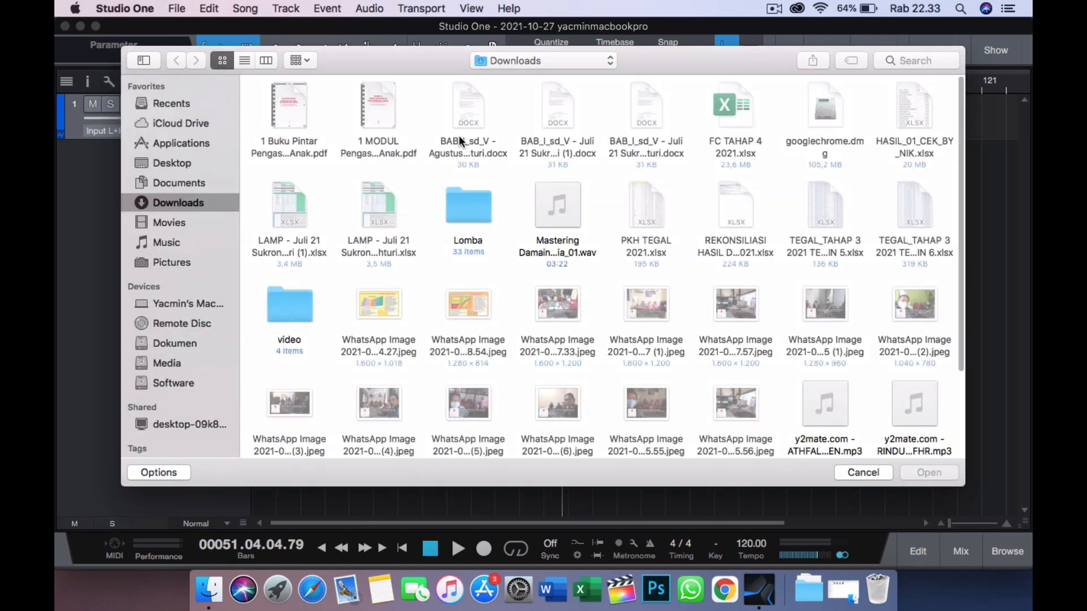
pyautogui.scroll(-3, 783, 244)
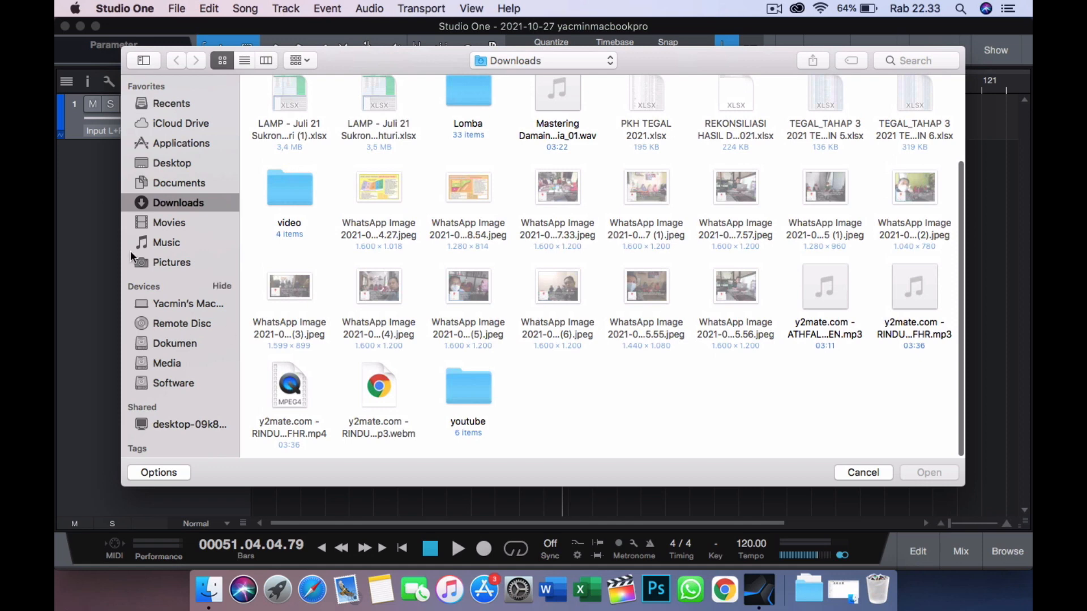
pyautogui.click(825, 303)
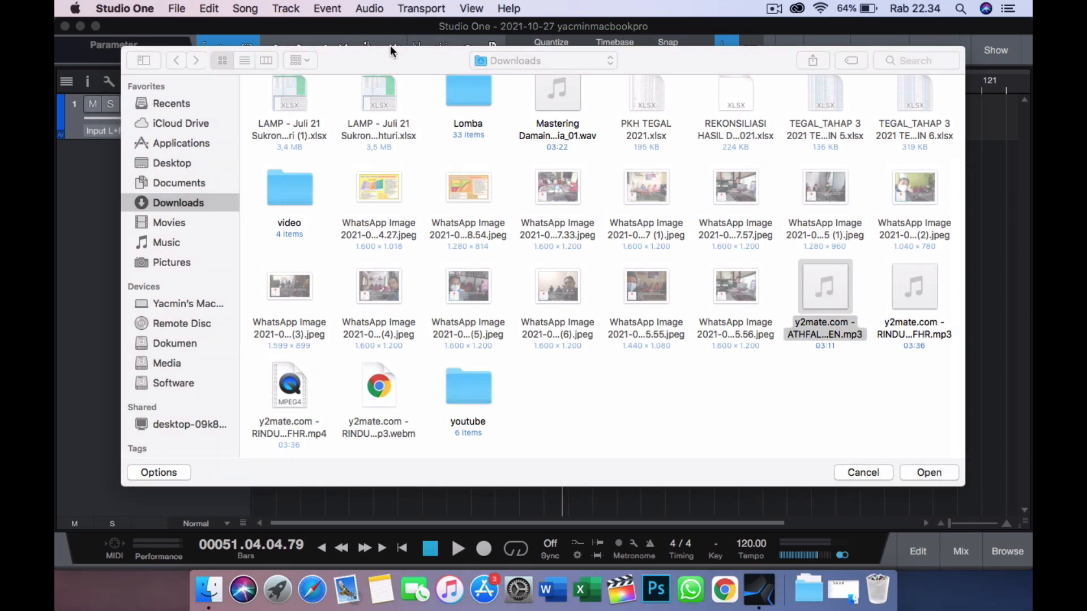
pyautogui.click(852, 476)
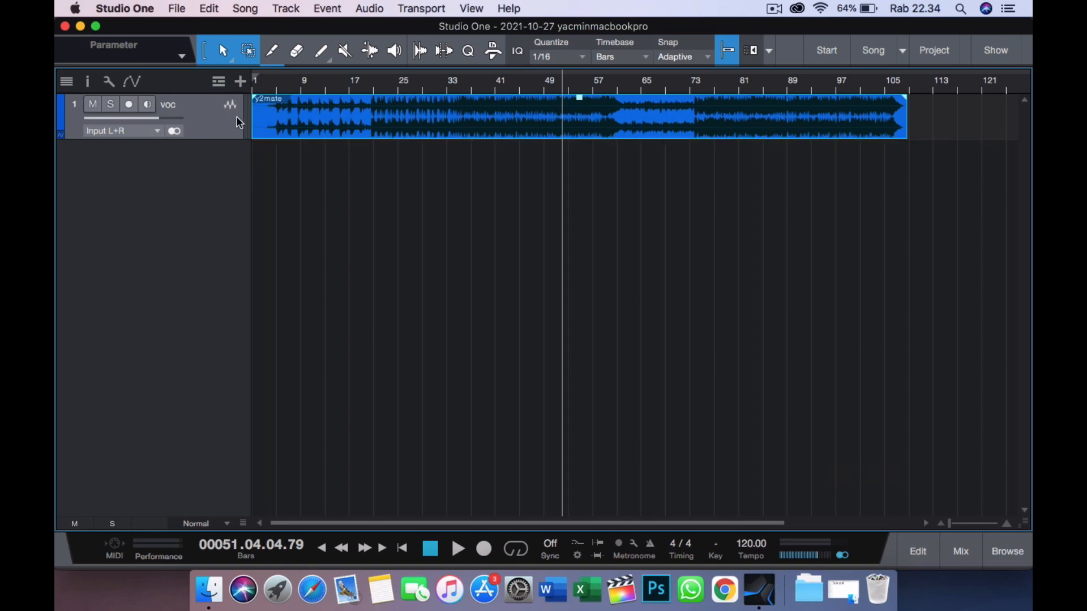
# - Add a second mono audio track named voc with Input L as its input and Main as its output
pyautogui.doubleClick(199, 180)
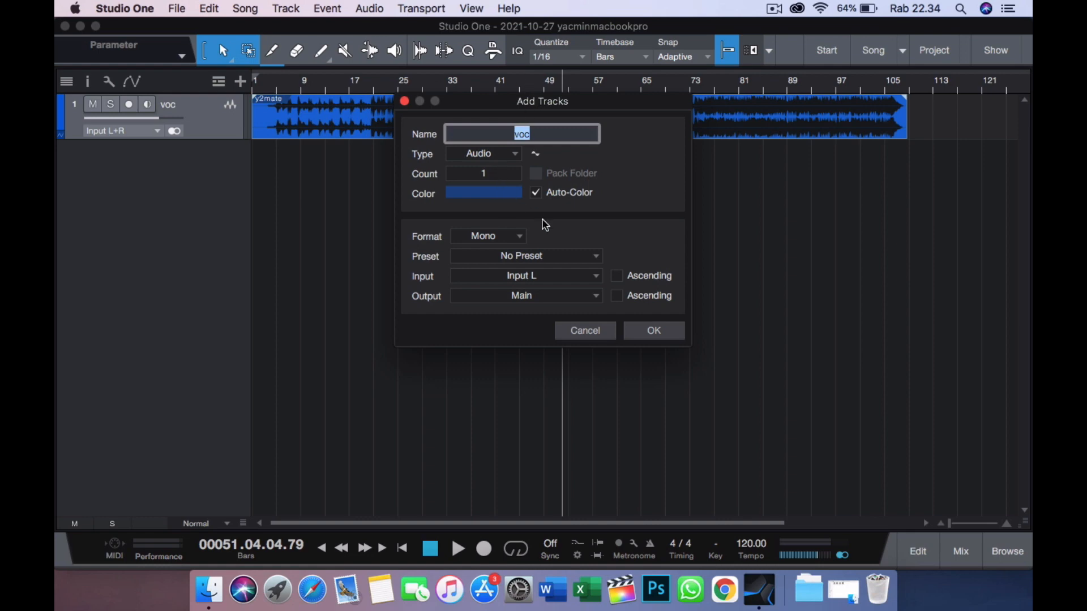
pyautogui.click(536, 278)
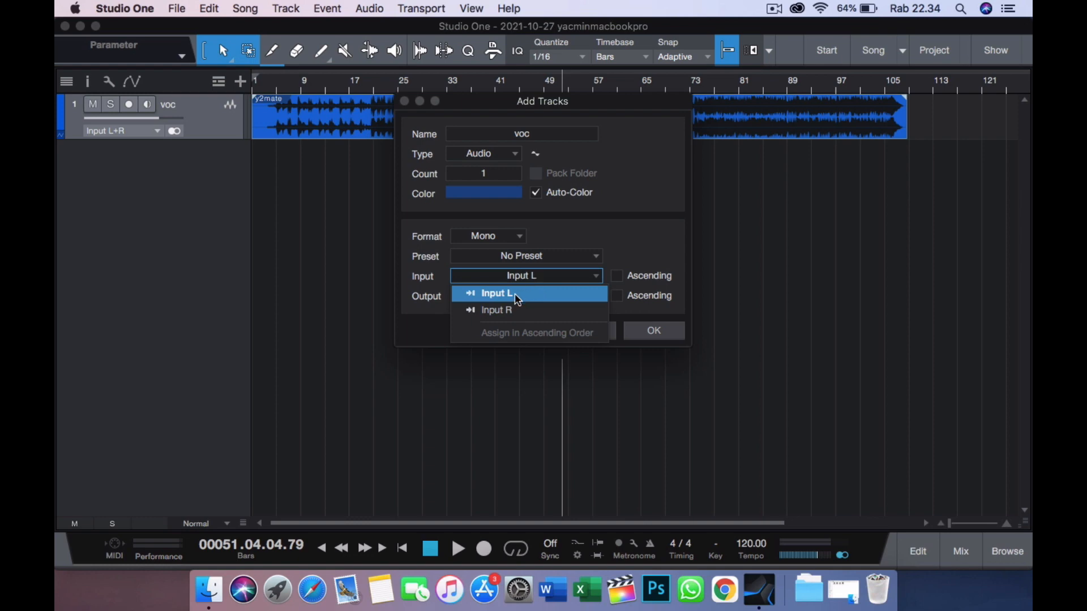
pyautogui.click(515, 294)
pyautogui.click(526, 277)
pyautogui.click(509, 294)
pyautogui.click(537, 279)
pyautogui.click(531, 309)
pyautogui.click(554, 279)
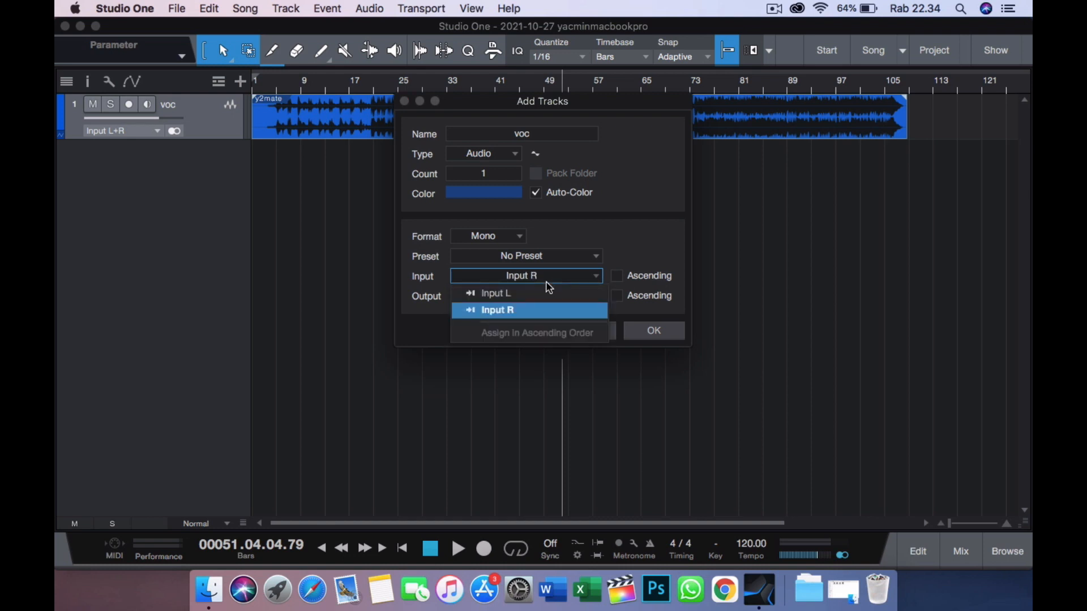
pyautogui.click(543, 294)
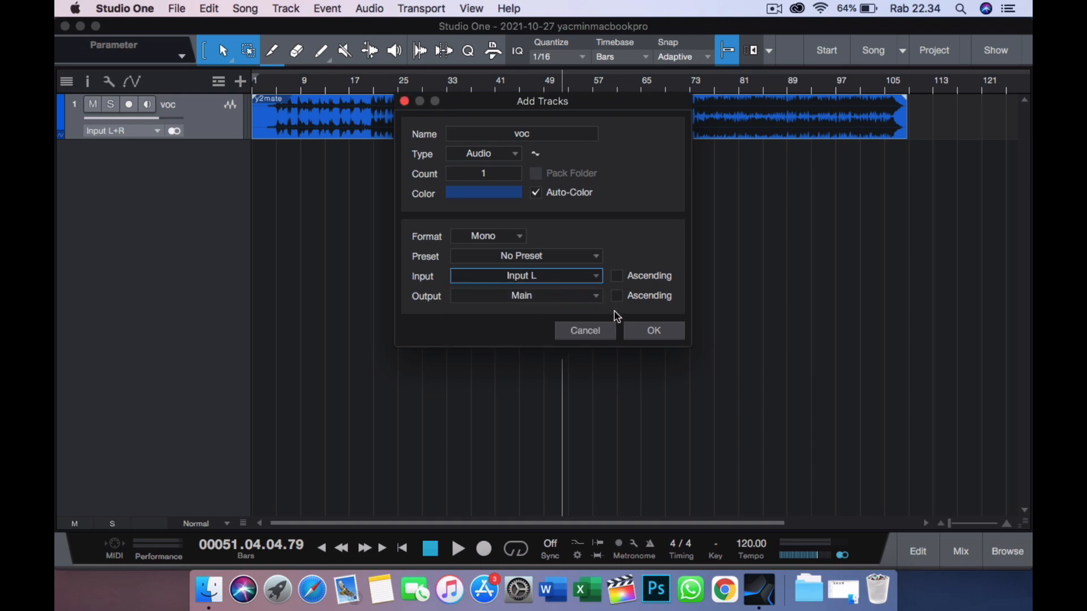
pyautogui.click(504, 160)
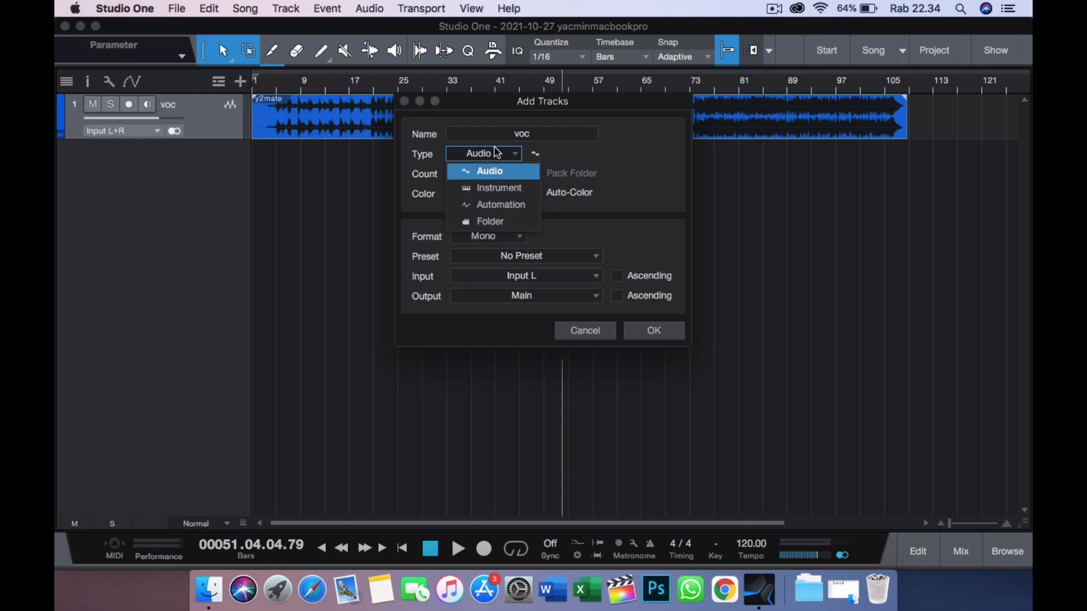
pyautogui.click(500, 160)
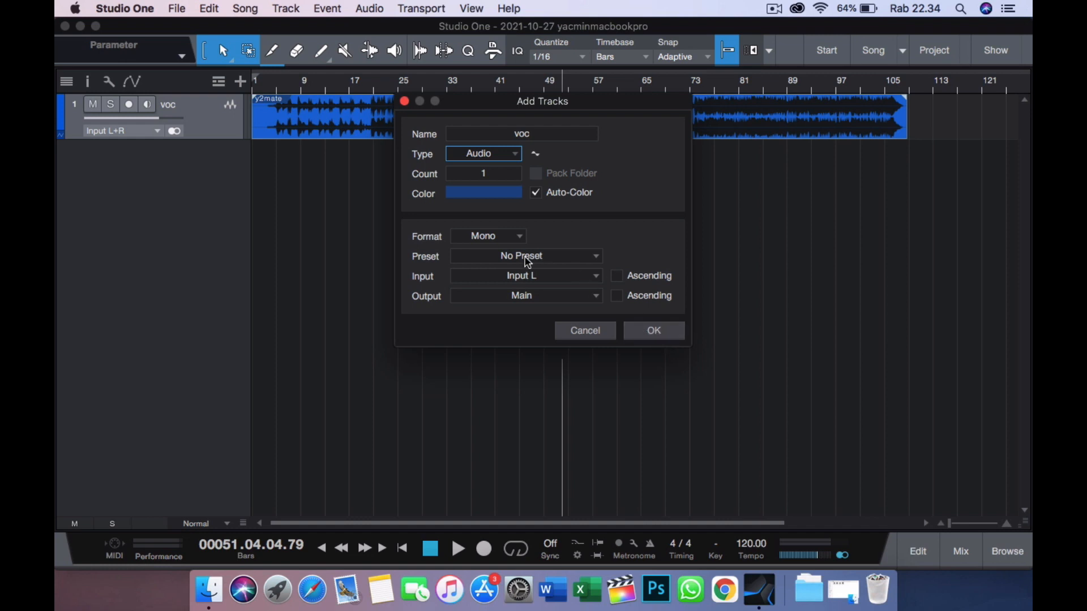
pyautogui.click(631, 336)
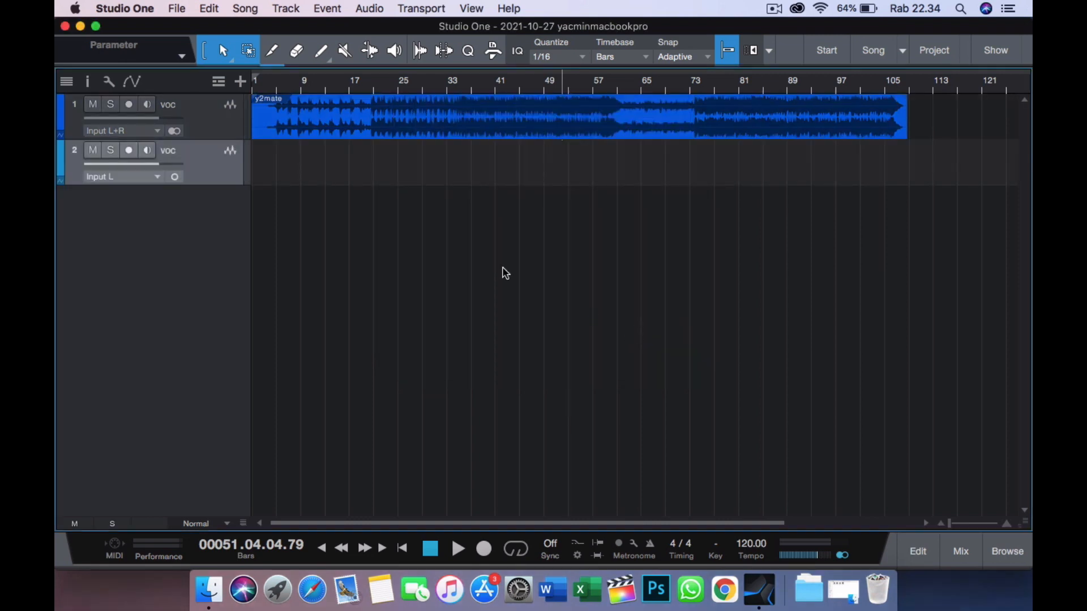
# - Increase the height of the second voc track and arm it for recording
pyautogui.moveTo(214, 185); pyautogui.dragTo(207, 256)
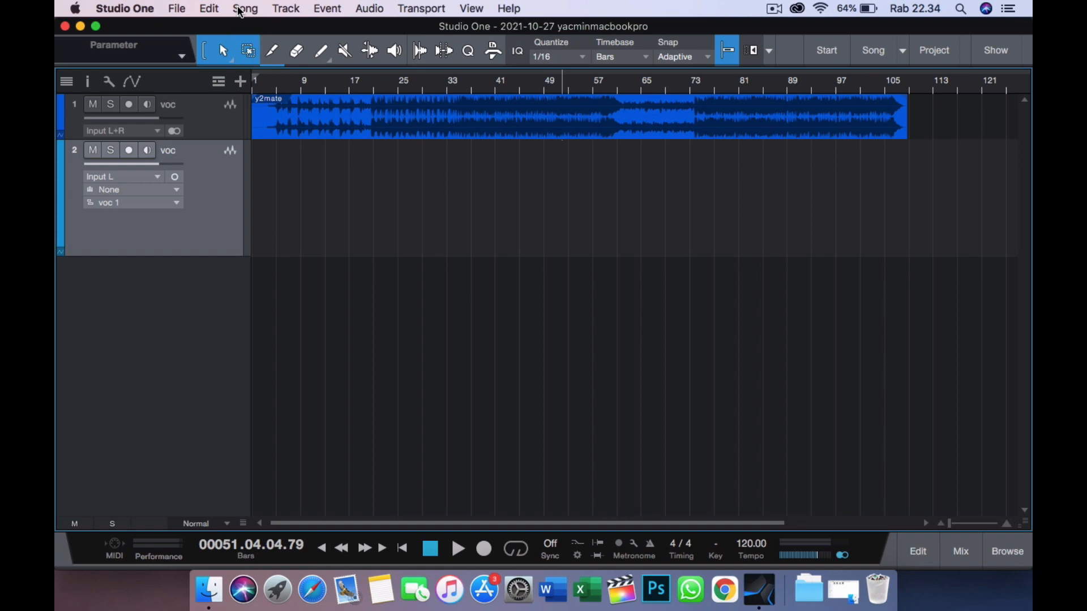
pyautogui.click(130, 151)
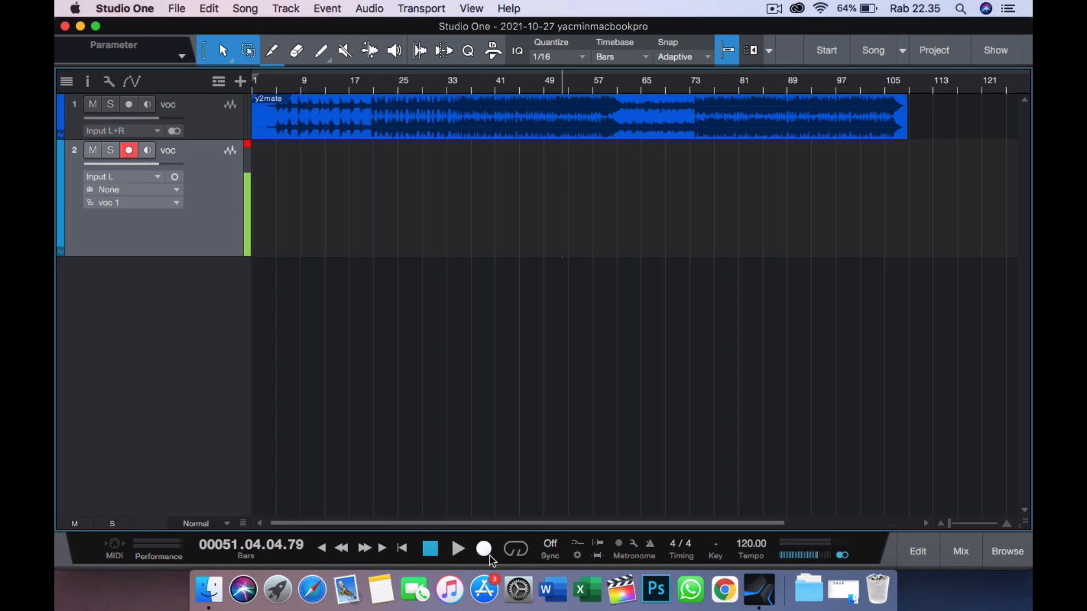
# - Turn on the precount and record a take on the second voc track from about bar 4 to bar 11
pyautogui.click(618, 545)
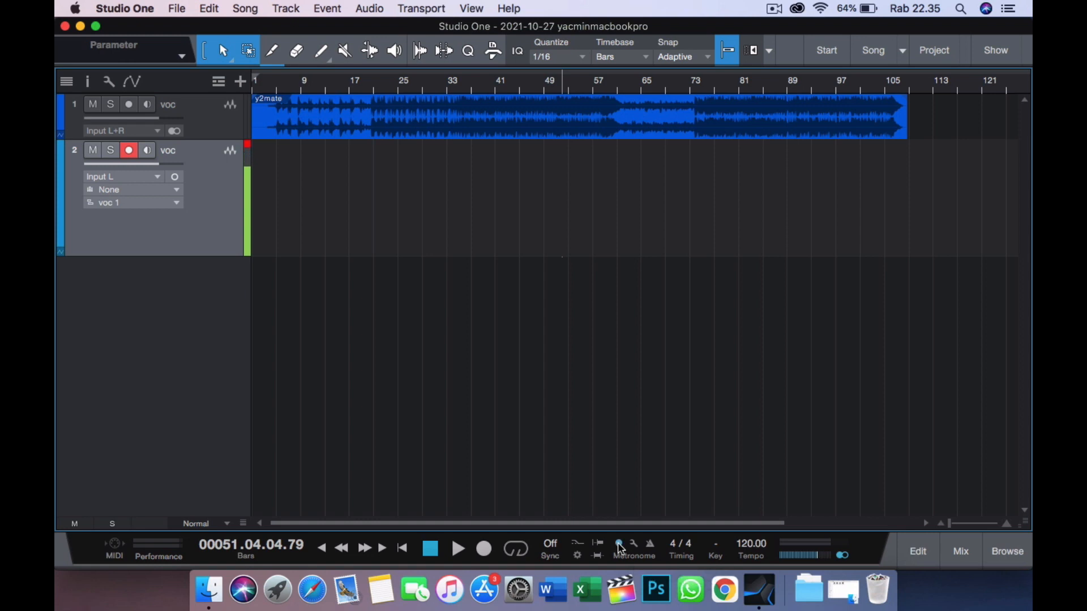
pyautogui.click(486, 549)
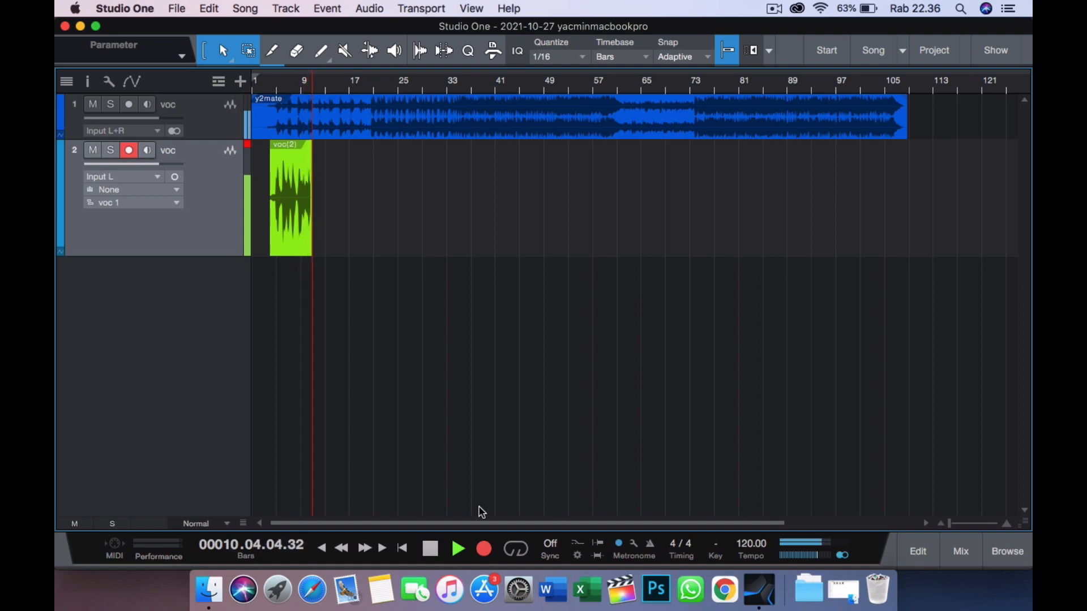
pyautogui.press('space')
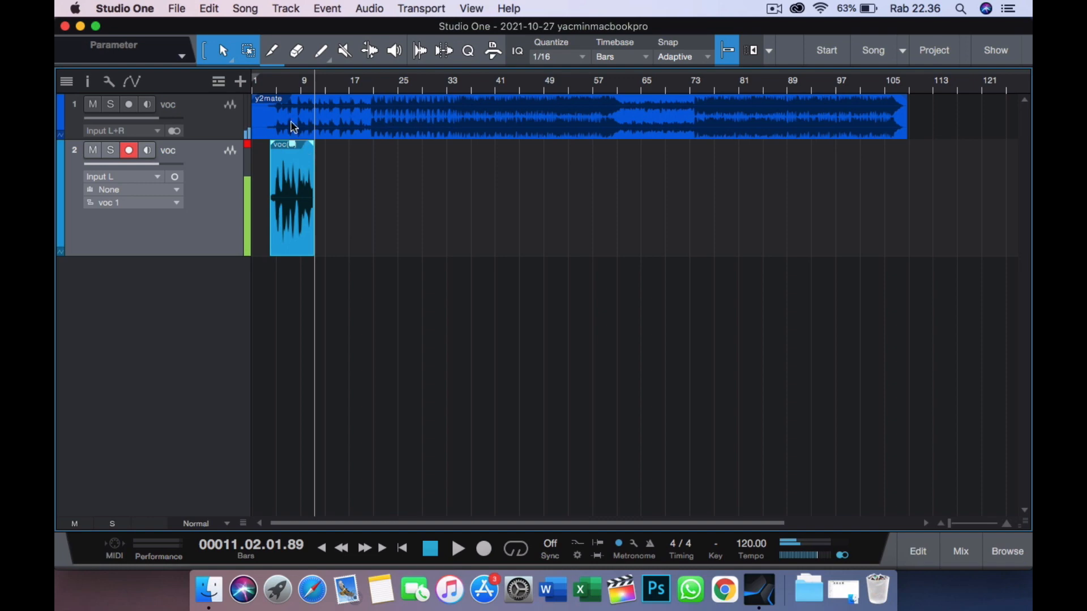
# - Play back the new take on the second voc track from about bar 3 and stop playback
pyautogui.click(267, 79)
pyautogui.press('space')
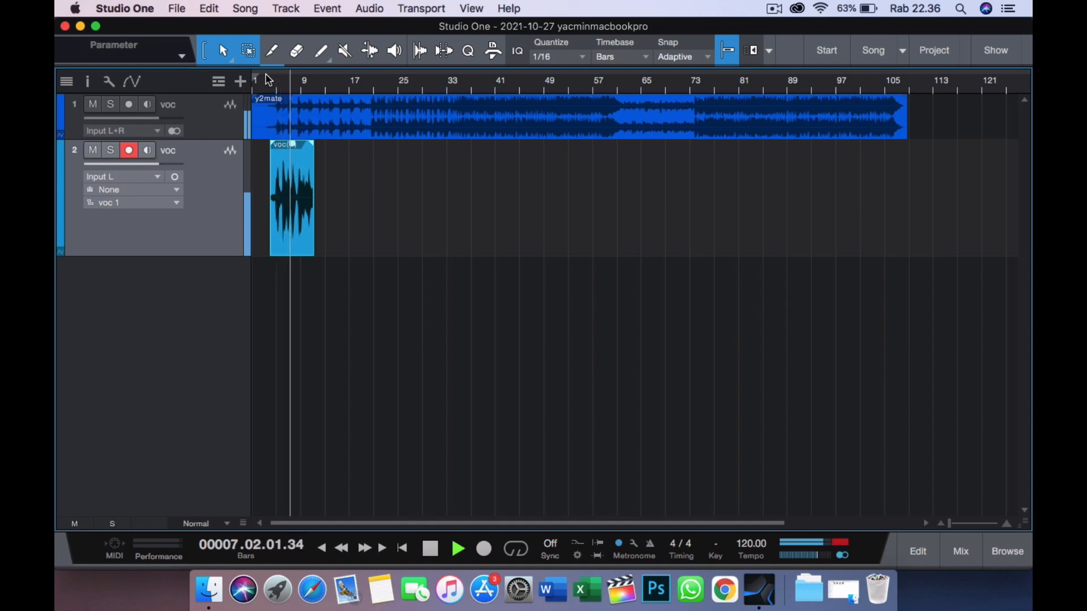
pyautogui.press('space')
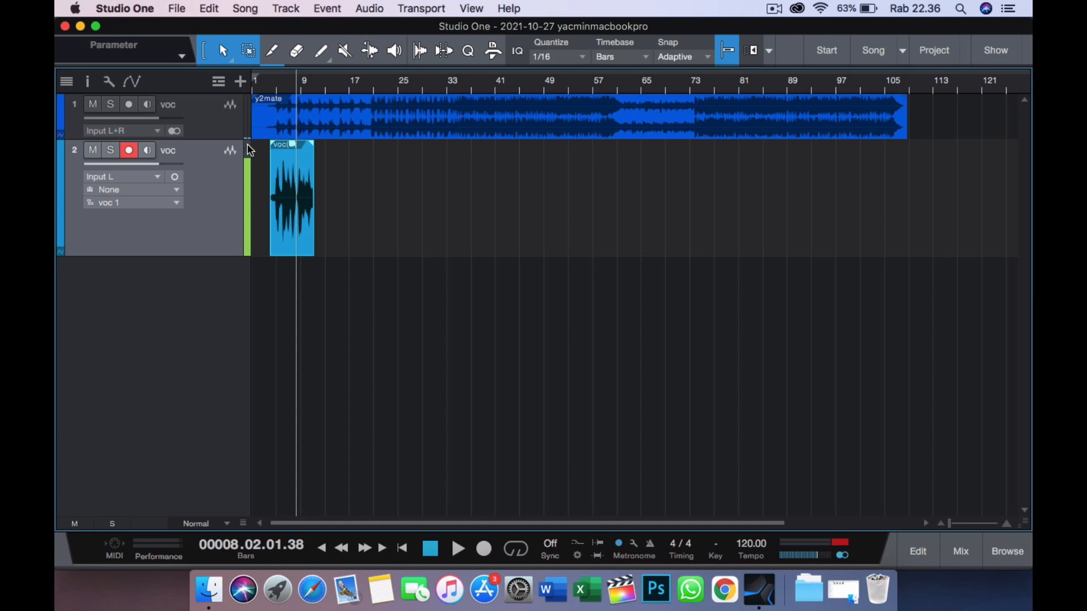
# - Add a third mono audio track named voc with Input L and output Main, arm it for recording and increase its height
pyautogui.moveTo(316, 84); pyautogui.dragTo(379, 93)
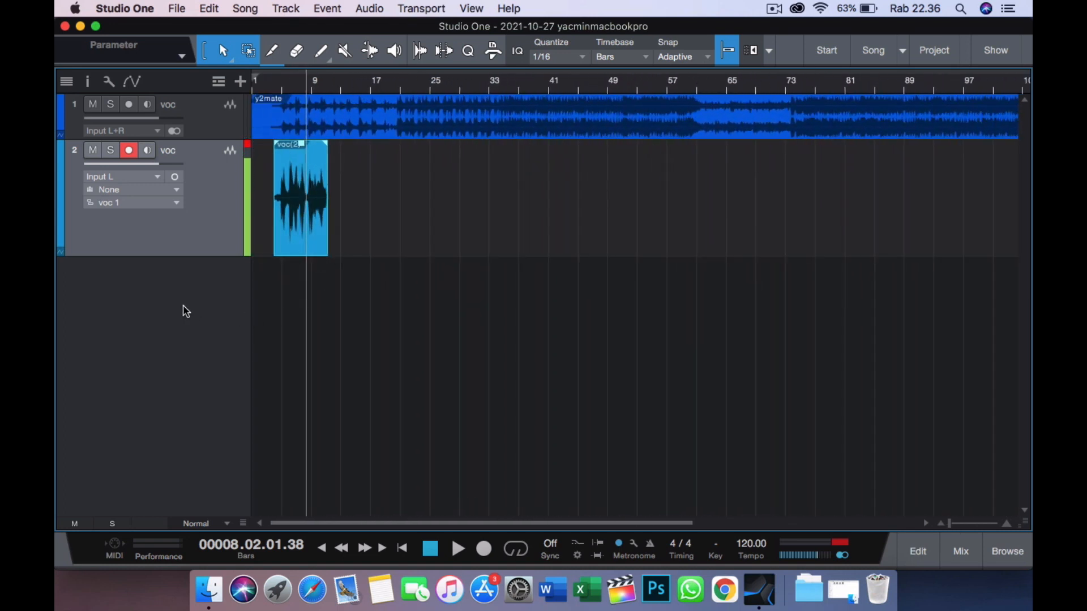
pyautogui.doubleClick(216, 277)
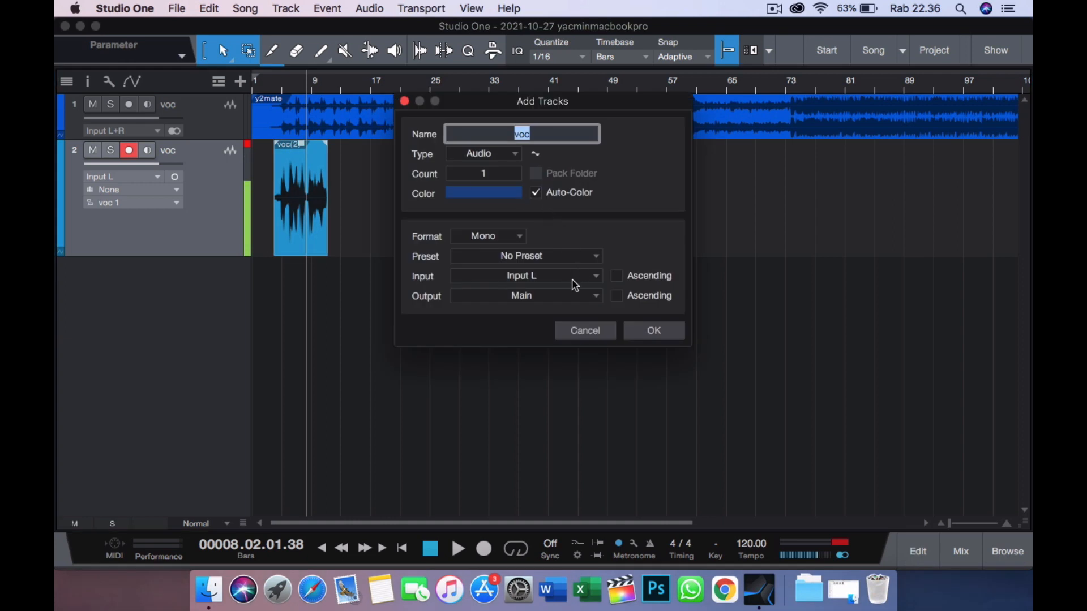
pyautogui.click(652, 332)
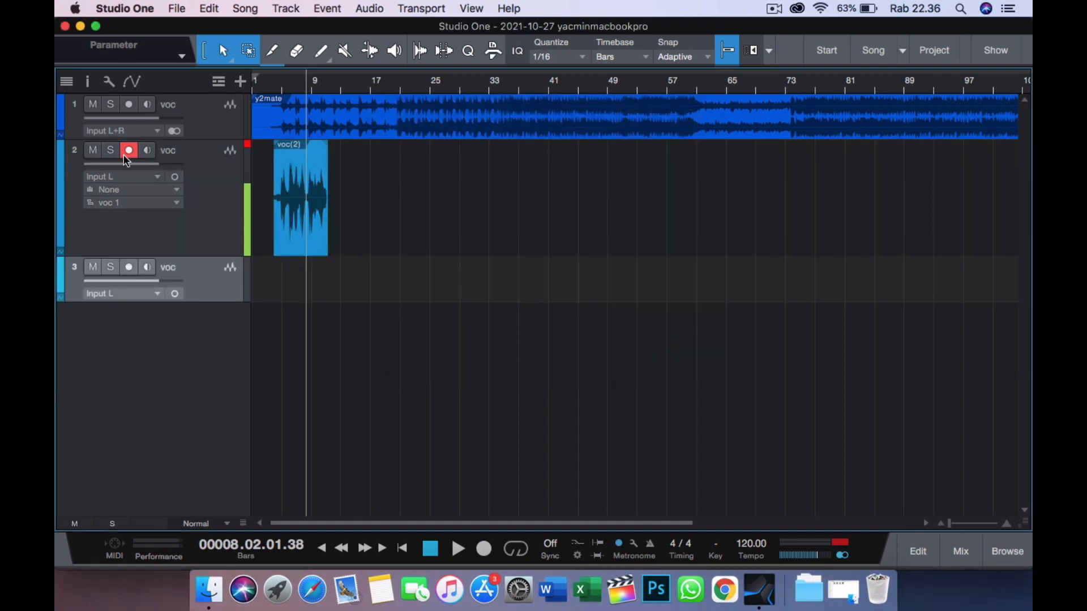
pyautogui.click(130, 267)
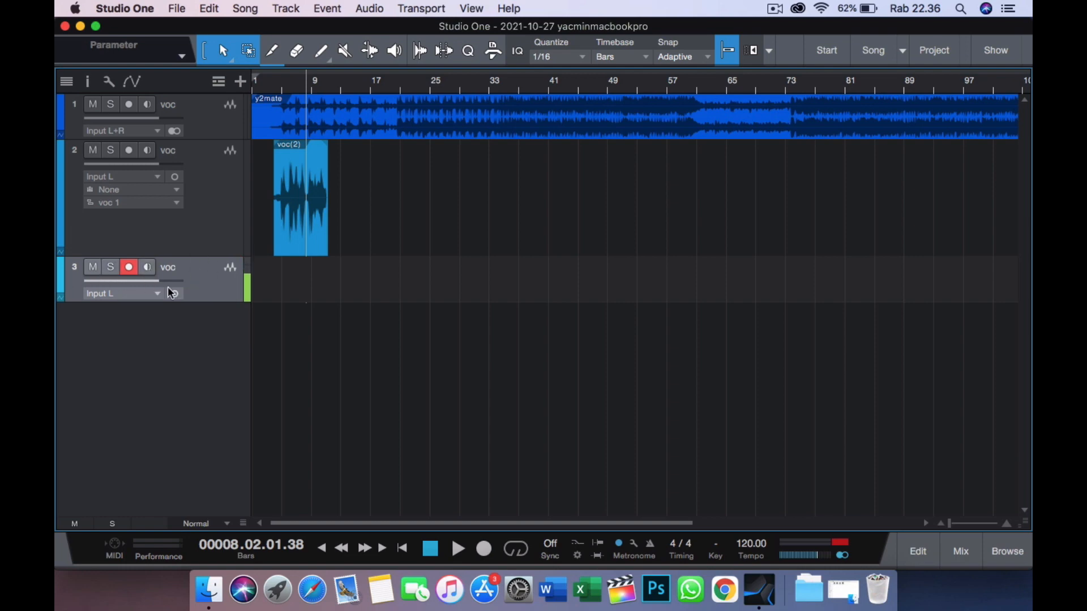
pyautogui.moveTo(198, 301); pyautogui.dragTo(193, 383)
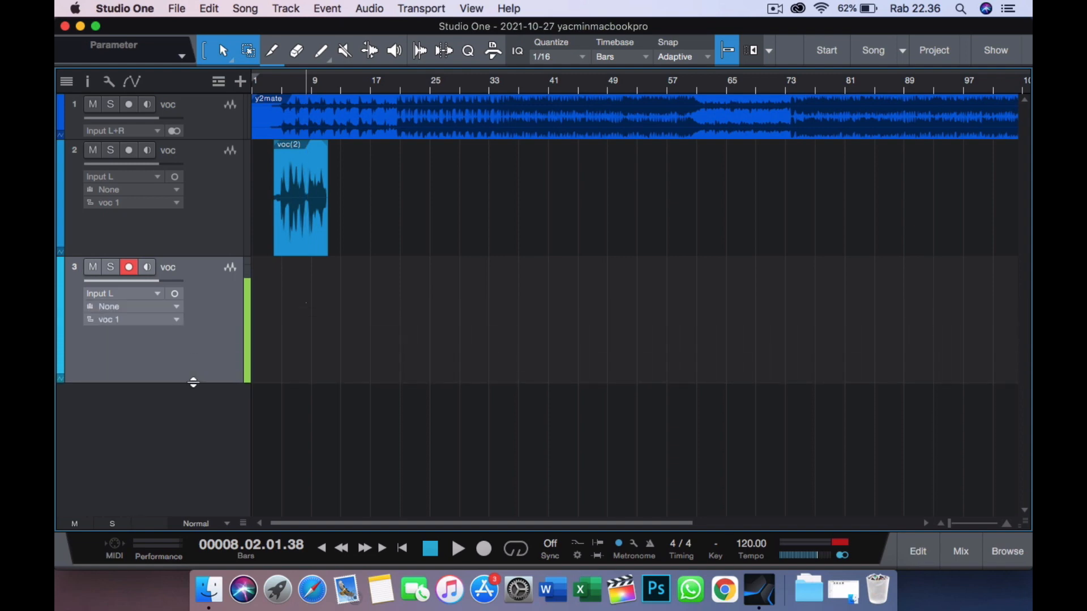
# - Turn off the precount and record two separate short takes on the third voc track, starting at bar 7 and around bar 11
pyautogui.click(296, 84)
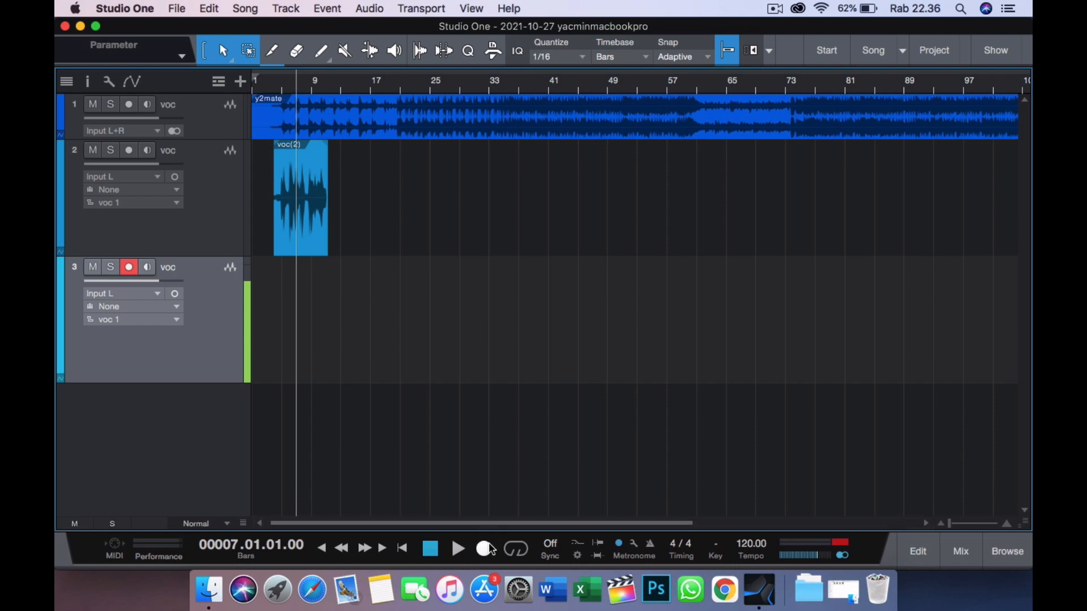
pyautogui.click(618, 543)
pyautogui.click(480, 550)
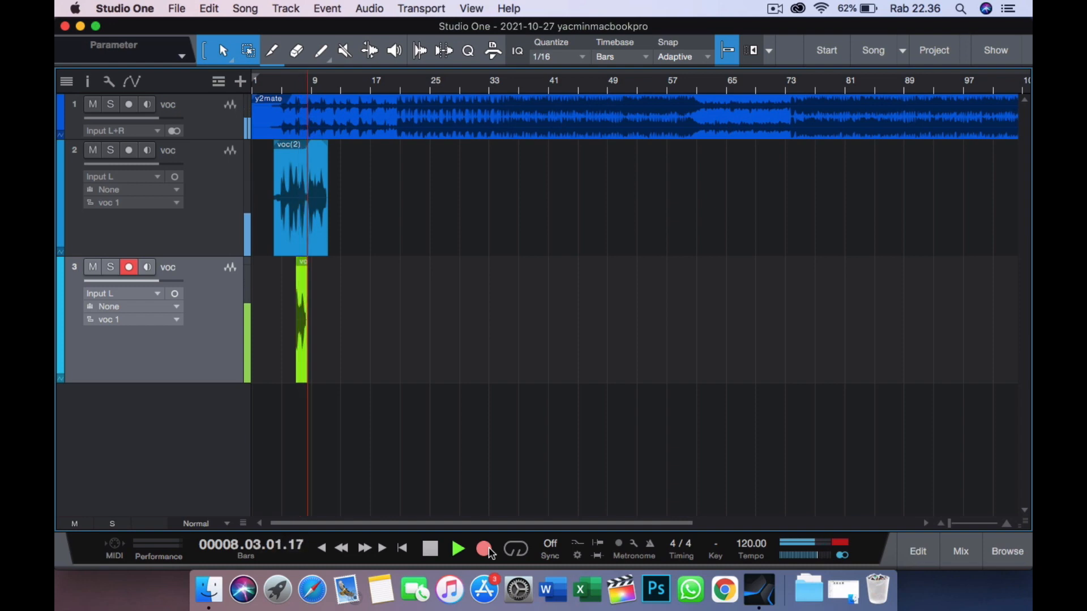
pyautogui.click(491, 552)
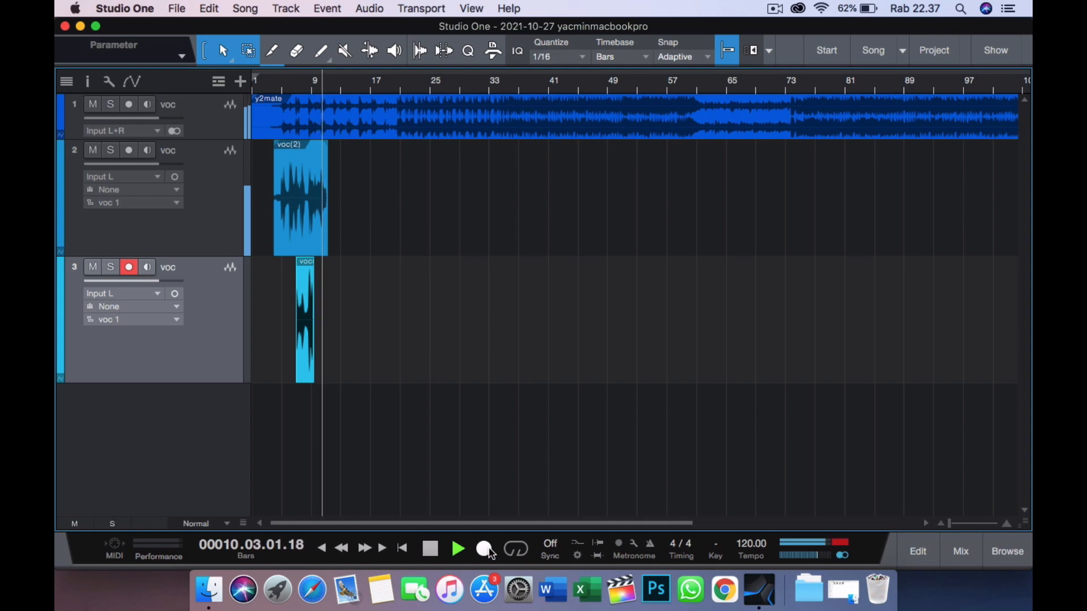
pyautogui.click(486, 549)
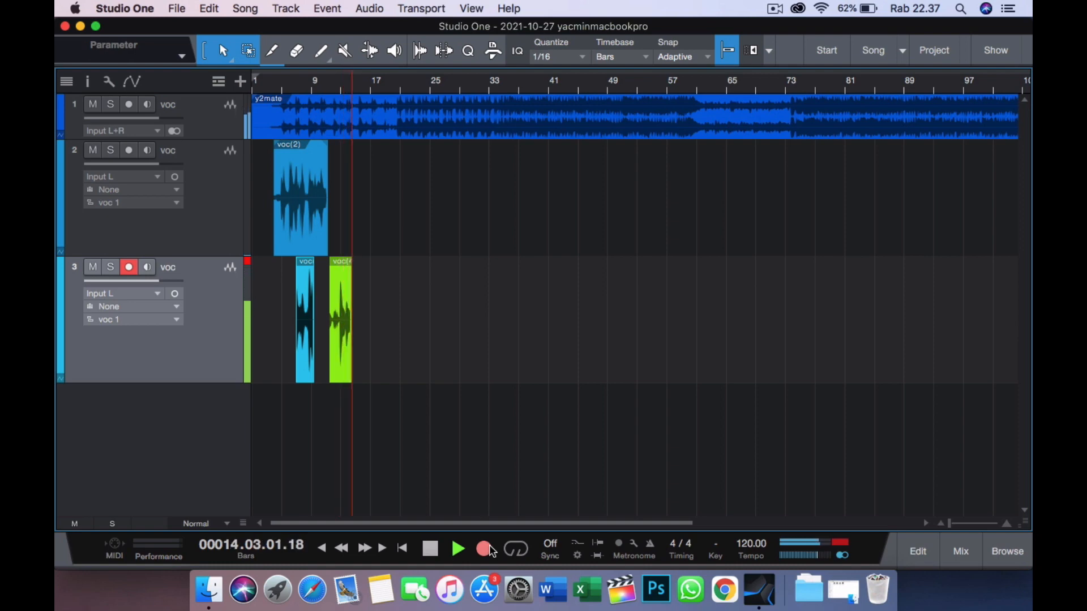
pyautogui.click(491, 548)
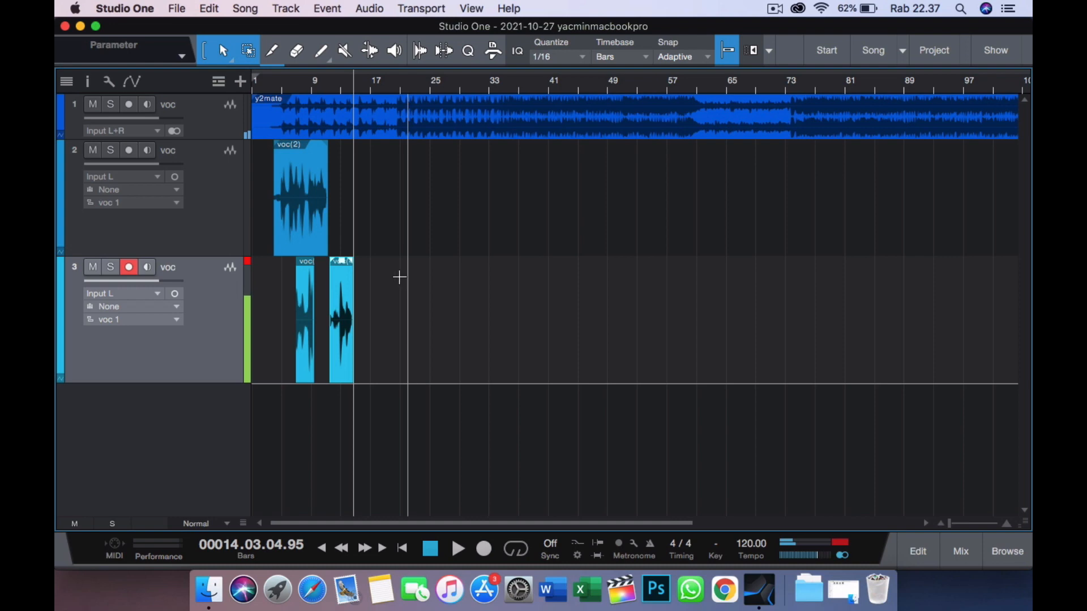
# - Play back the end of the second take on the third voc track and stop playback
pyautogui.click(341, 85)
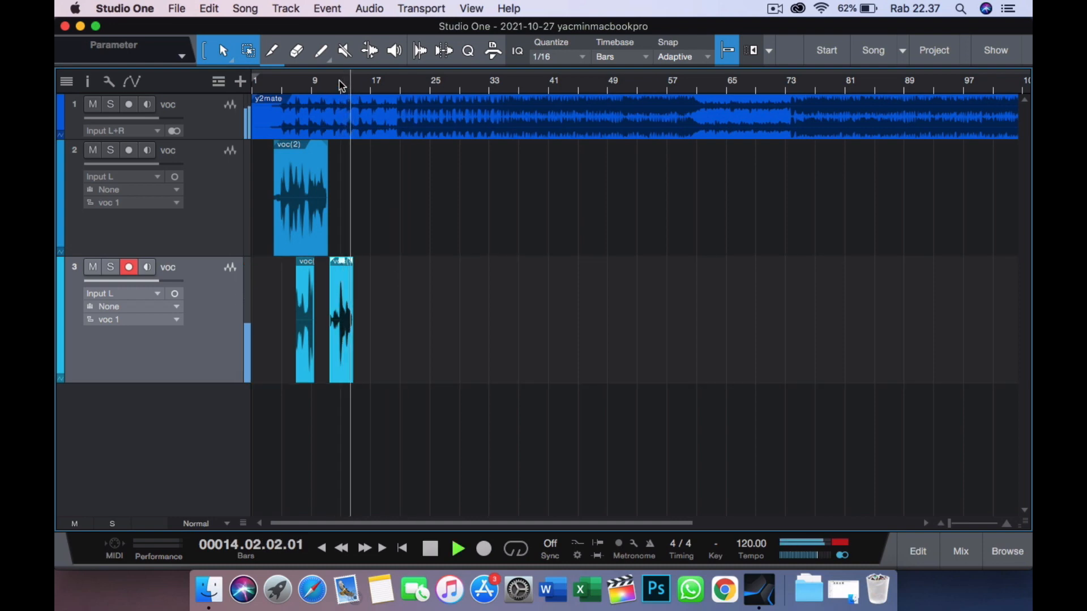
pyautogui.press('space')
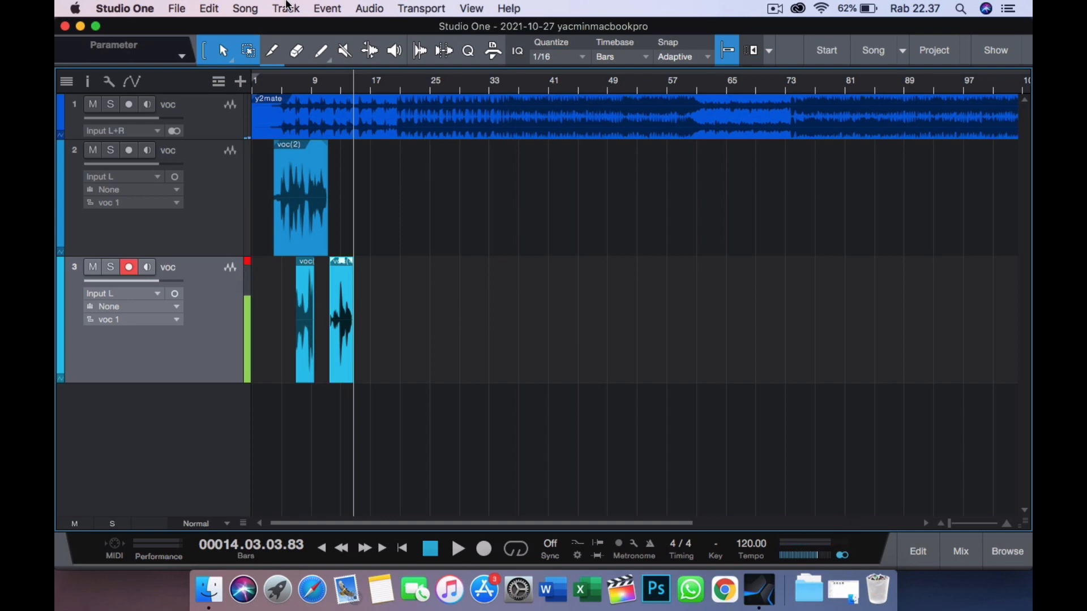
# - Review the available playback devices in the Audio Setup preferences without changing them and return to the song
pyautogui.click(364, 9)
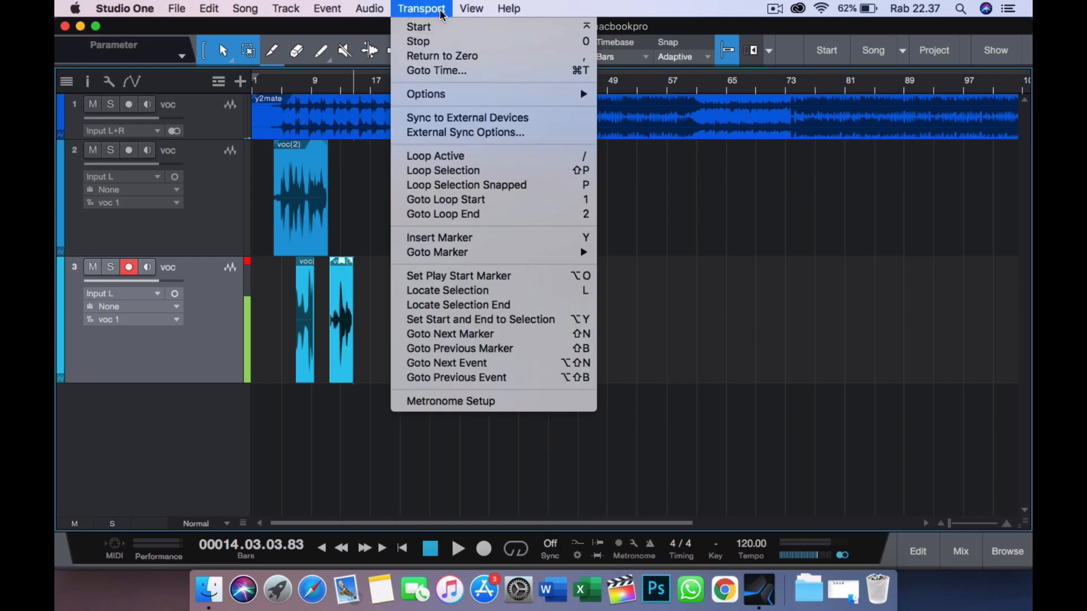
pyautogui.click(828, 51)
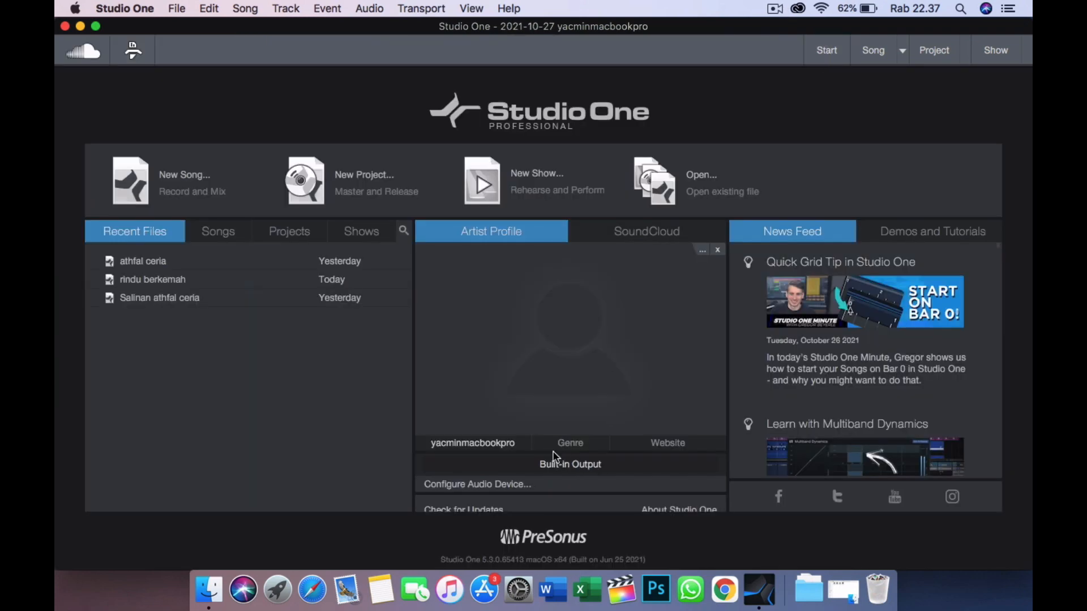
pyautogui.click(509, 489)
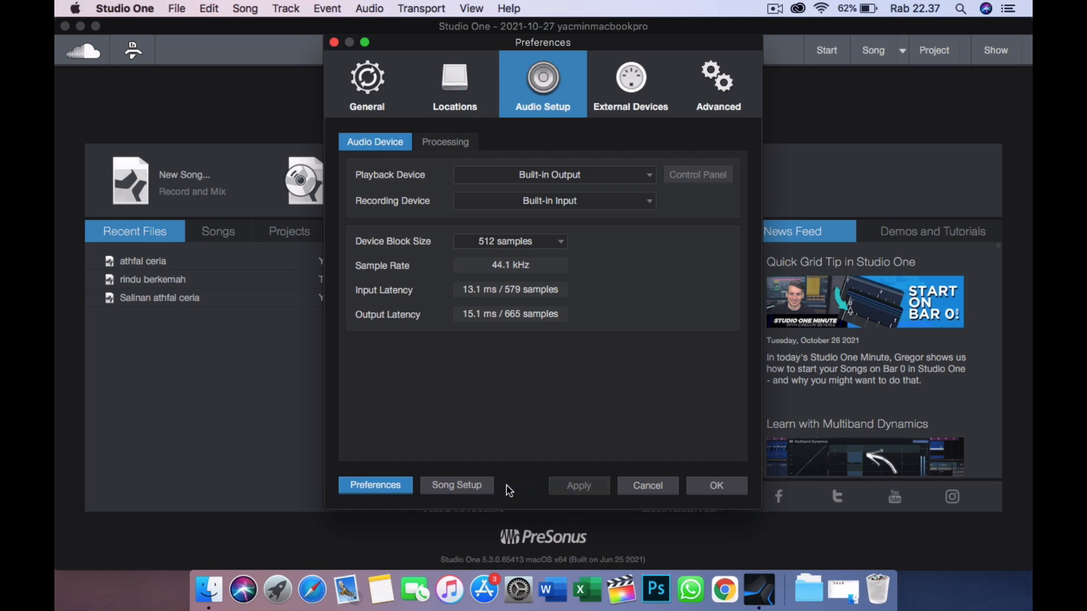
pyautogui.click(556, 180)
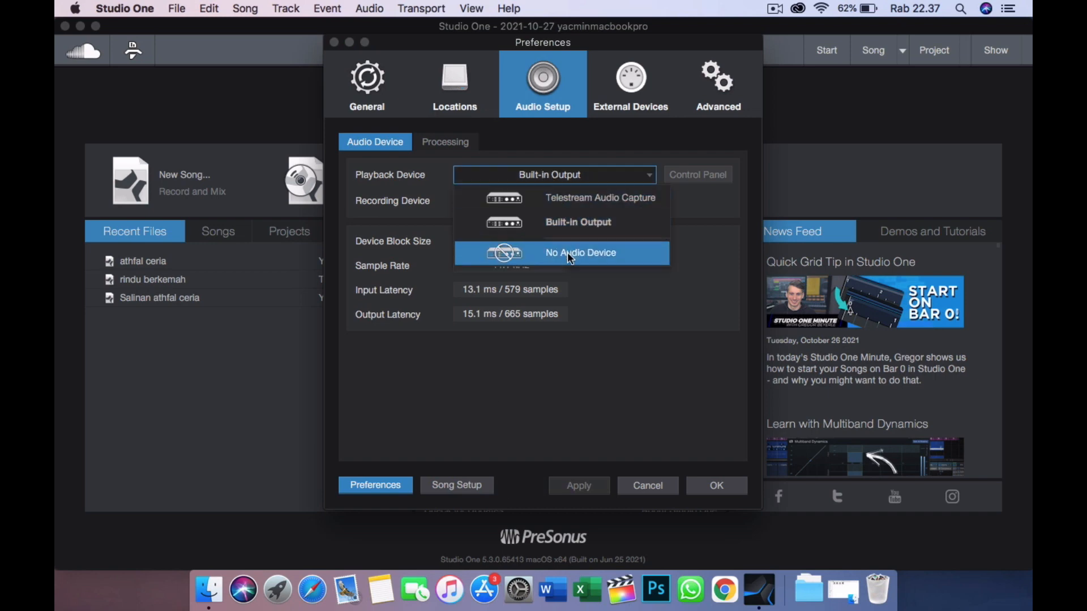
pyautogui.click(671, 487)
pyautogui.click(700, 484)
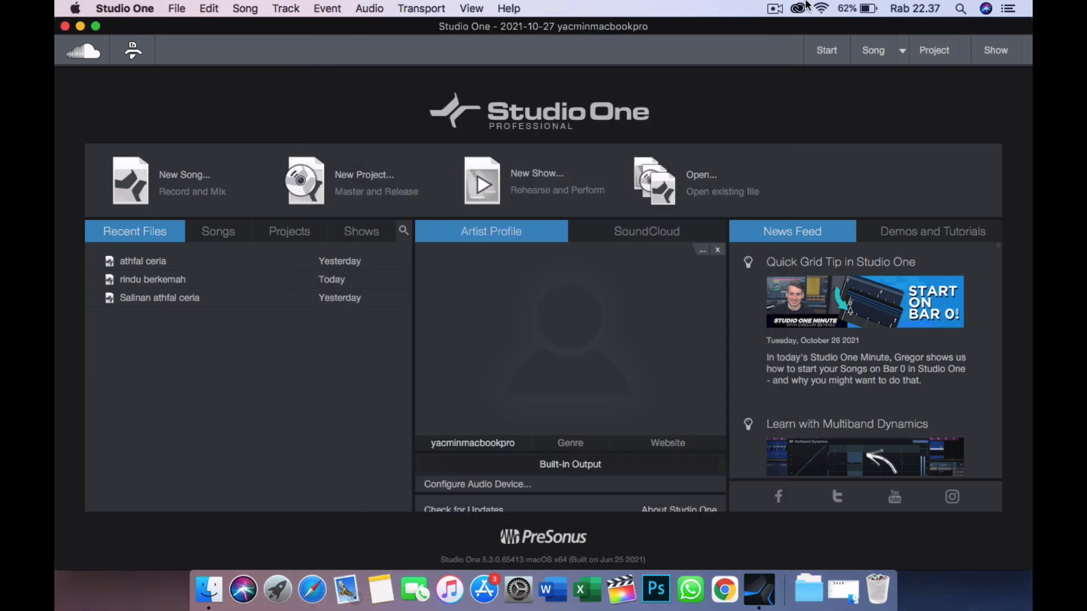
pyautogui.click(870, 49)
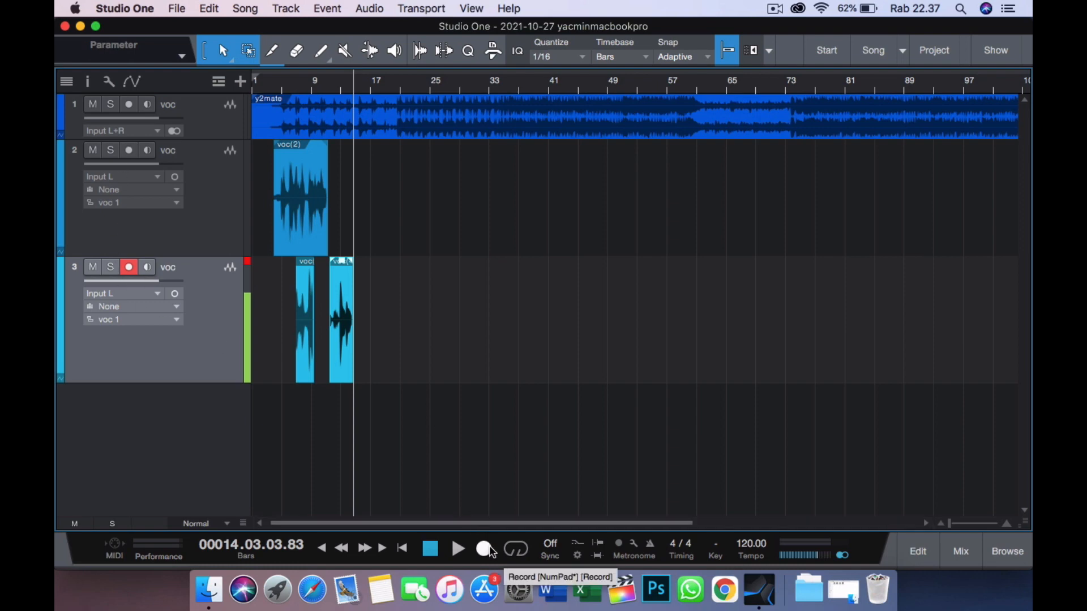
# - Close the practice song without saving changes and delete the files recorded since the last save
pyautogui.click(176, 8)
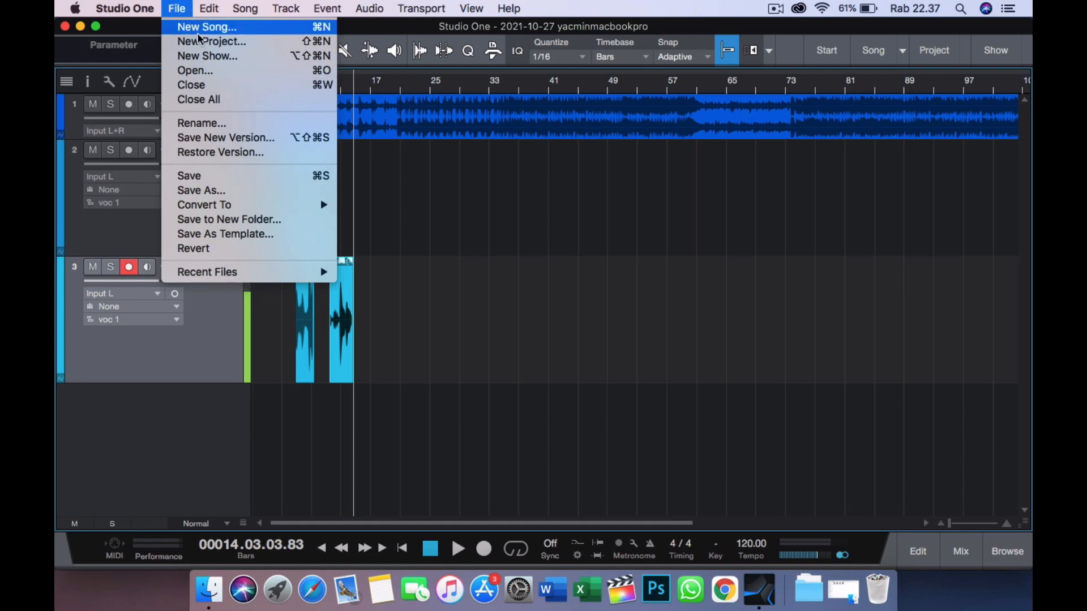
pyautogui.click(214, 86)
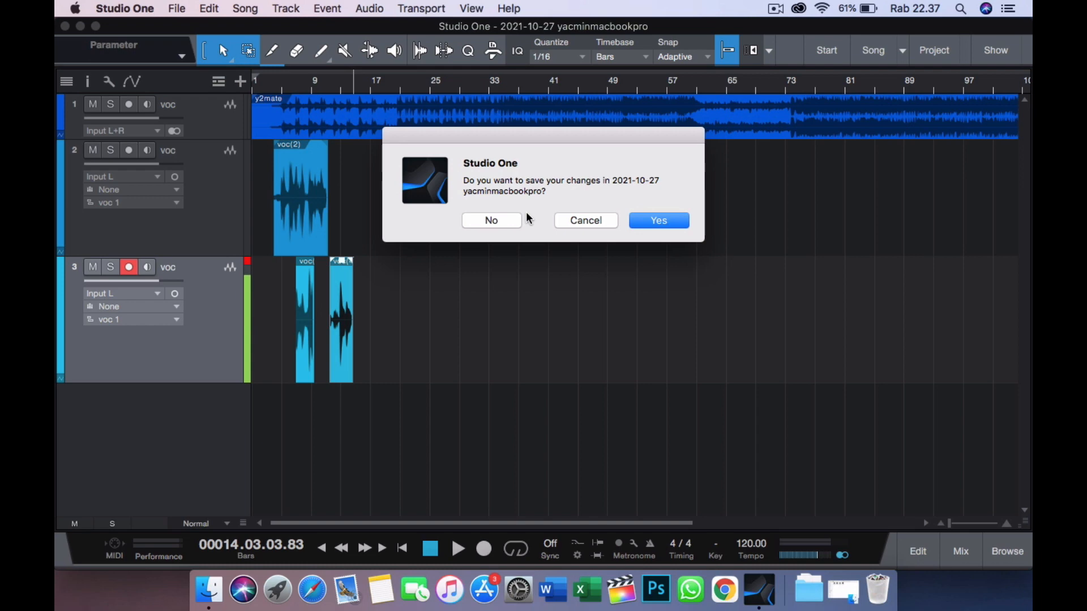
pyautogui.click(512, 219)
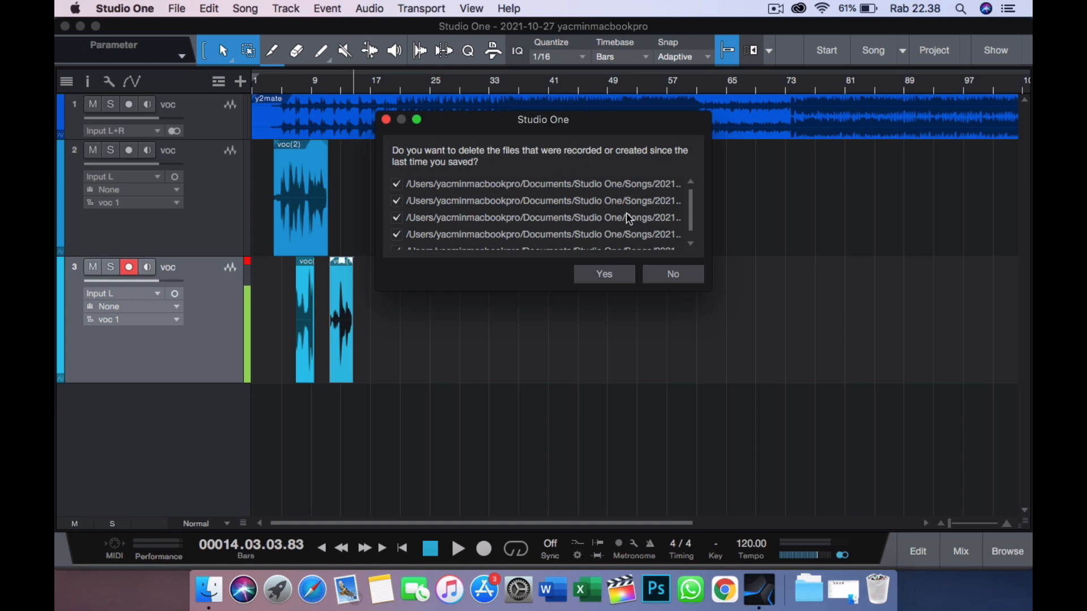
pyautogui.click(607, 274)
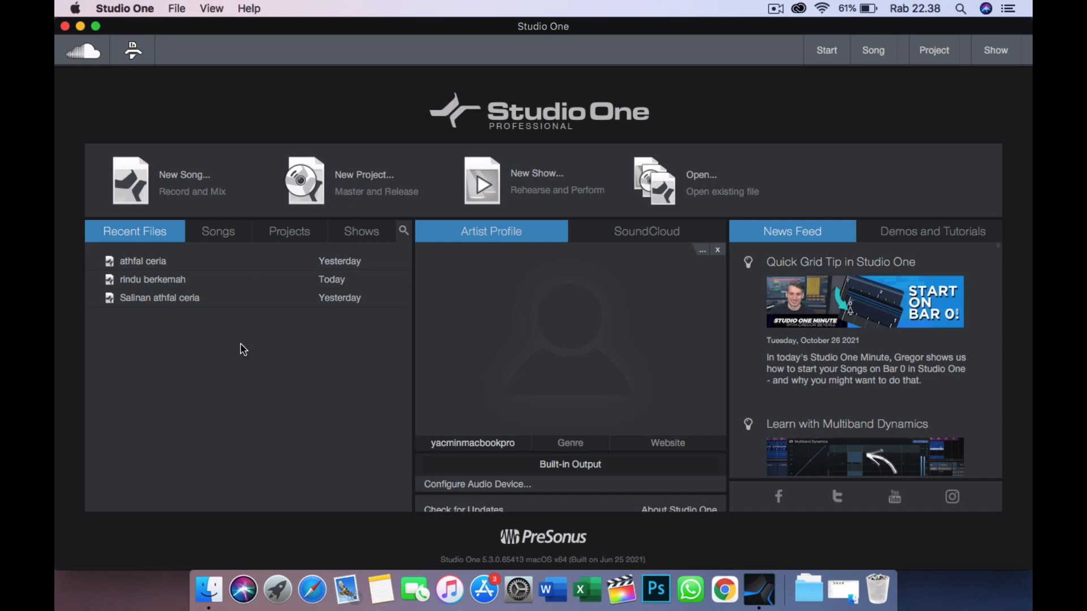
# - Open the recent song rindu berkemah and look over its instrumental and vocal tracks
pyautogui.click(164, 281)
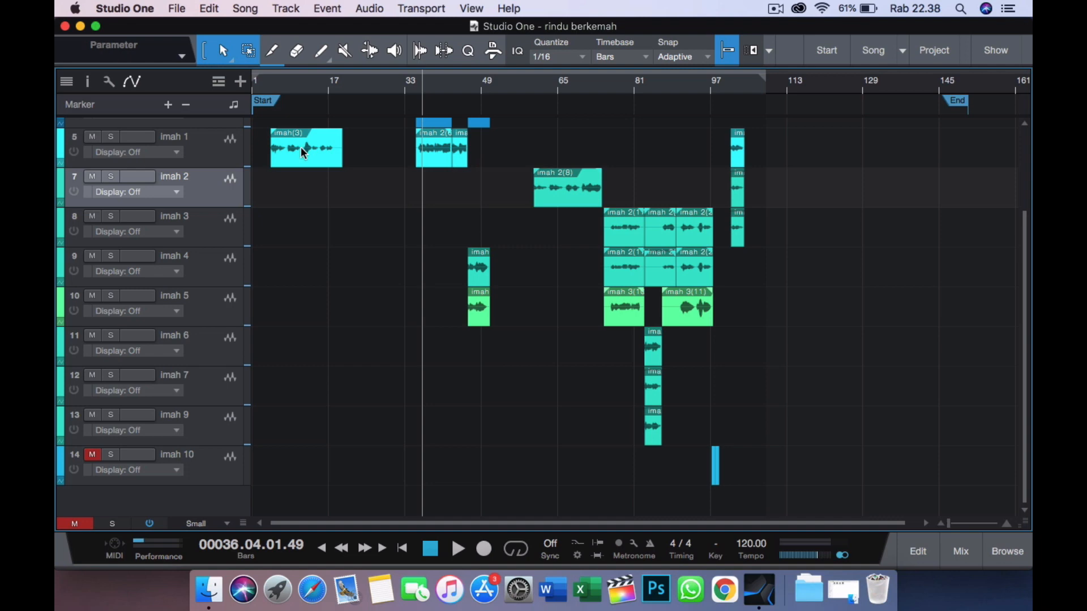
pyautogui.scroll(5, 358, 367)
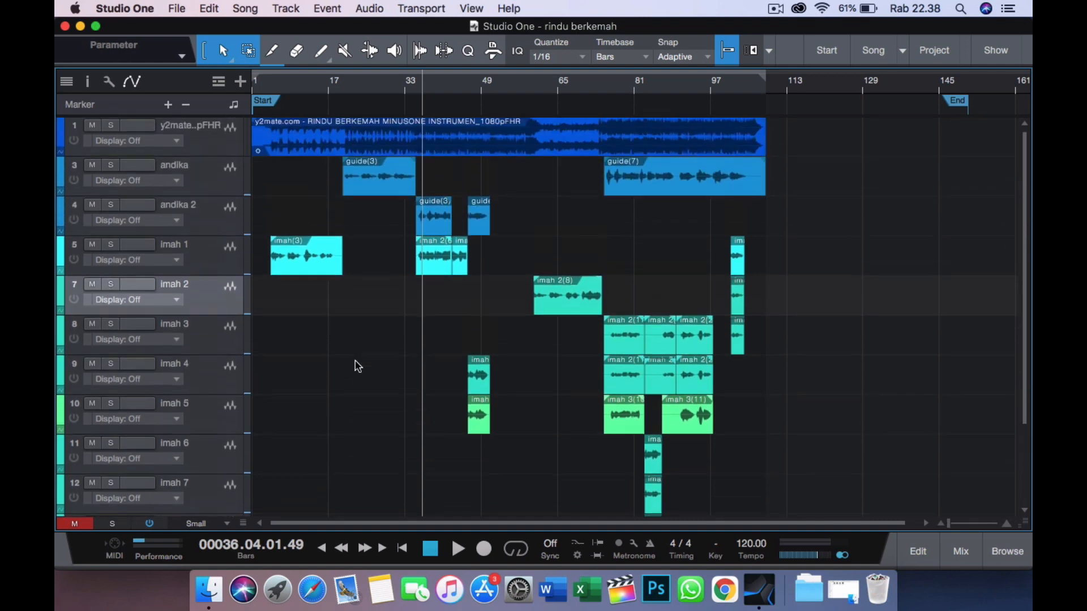
pyautogui.scroll(-5, 358, 367)
pyautogui.scroll(3, 357, 366)
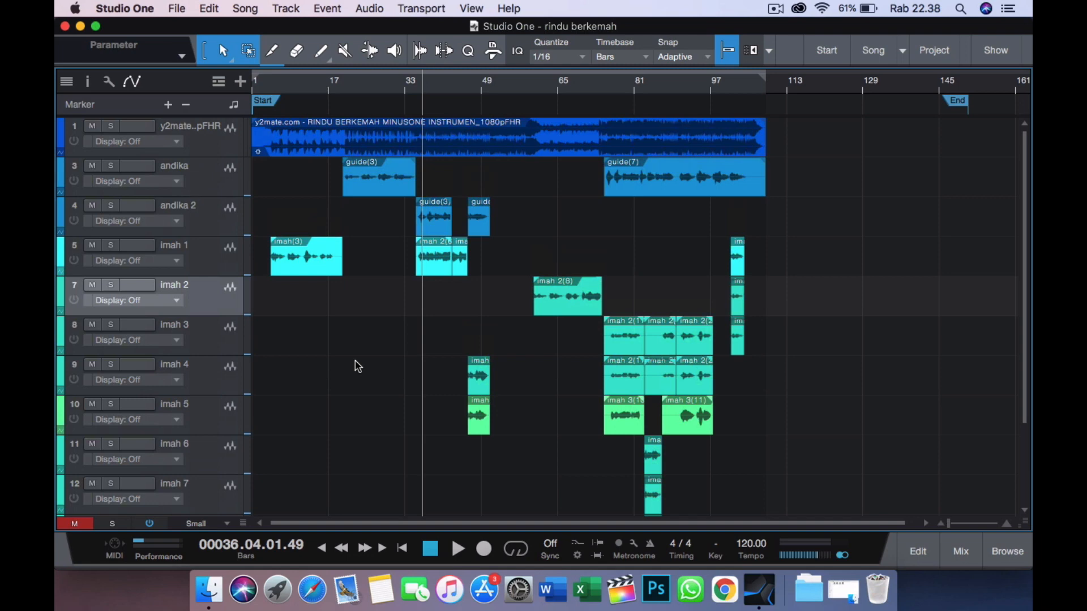
# - Examine the inserts and sends of the instrumental track and the first vocal track in the Inspector, then hide it
pyautogui.click(88, 82)
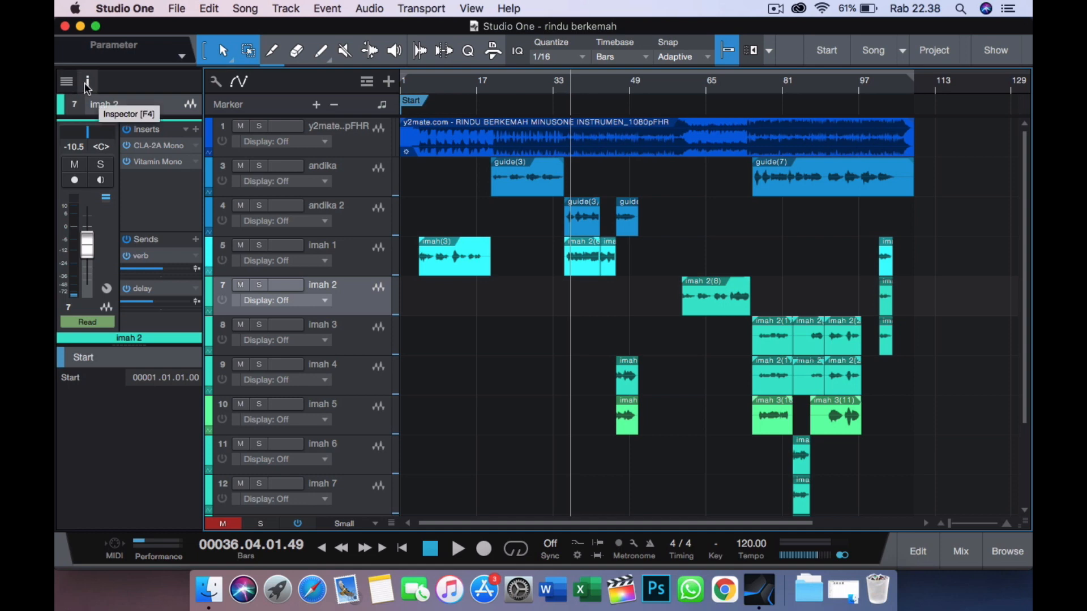
pyautogui.click(349, 148)
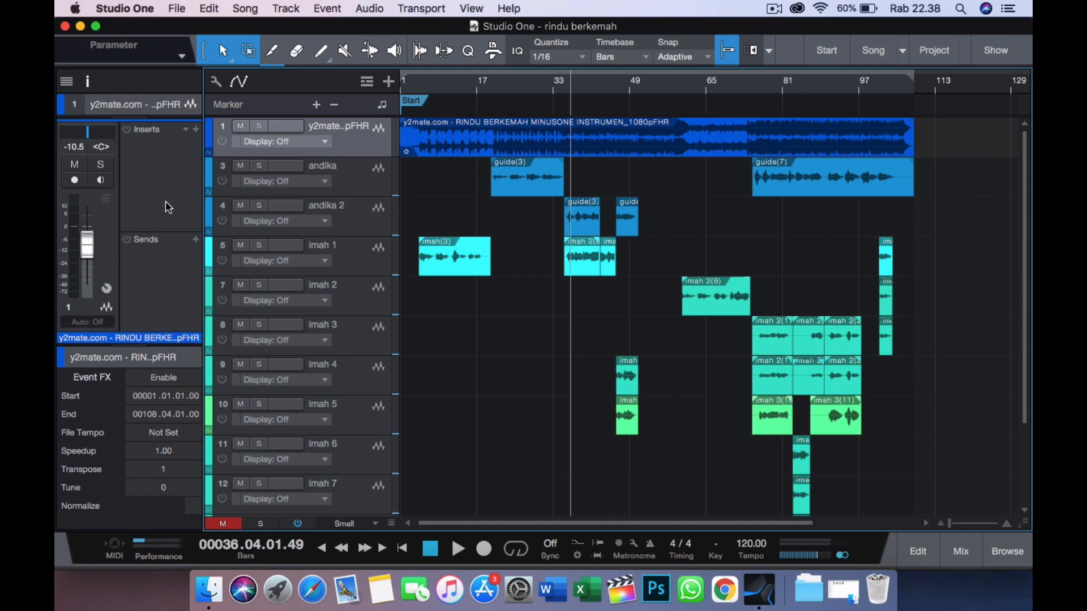
pyautogui.click(352, 173)
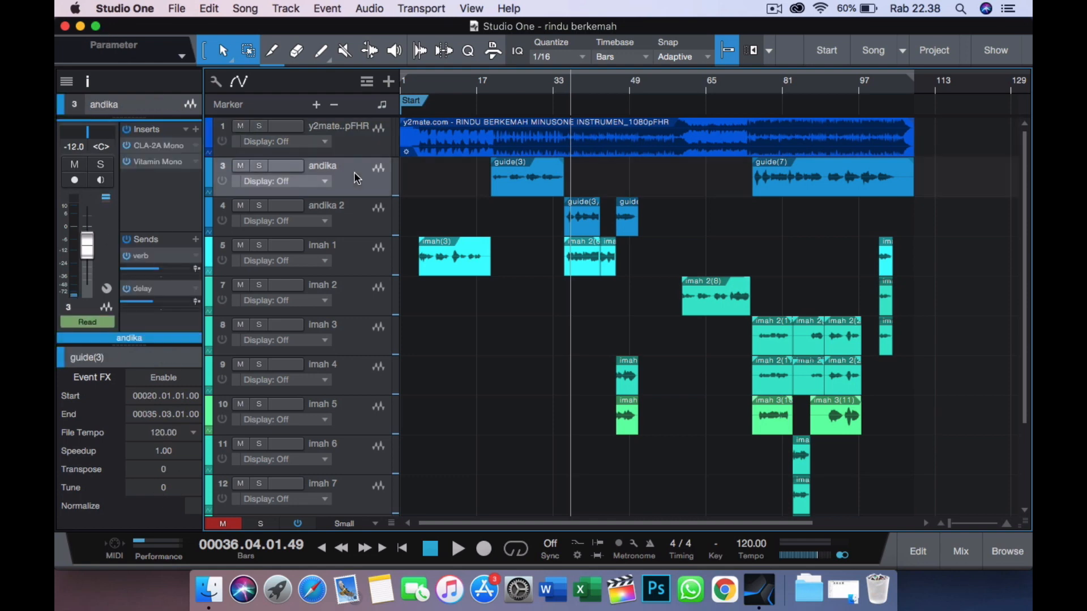
pyautogui.click(89, 83)
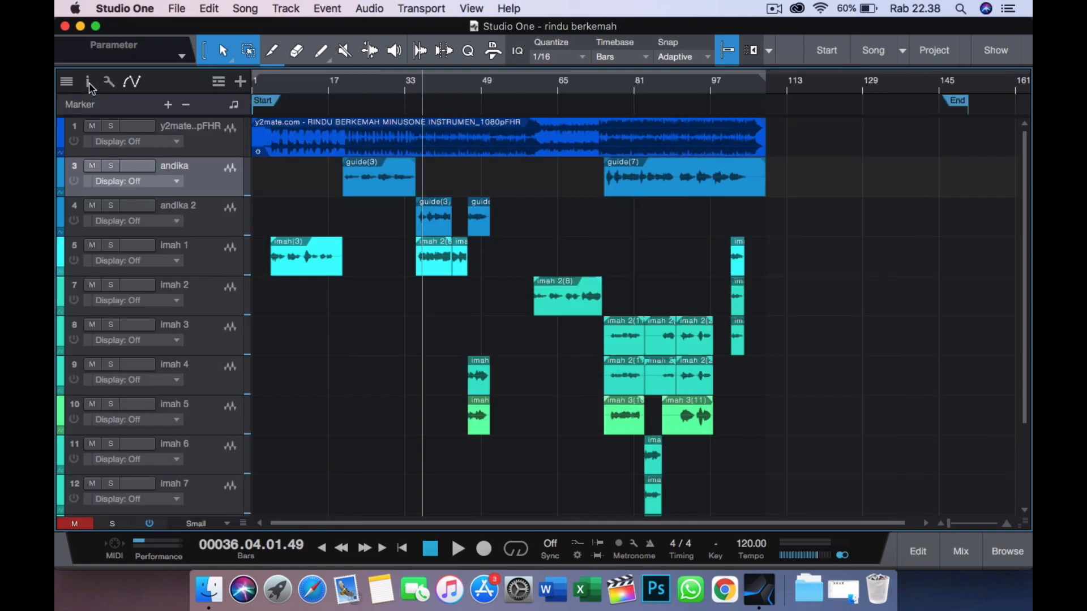
# - Show the mixer and start playback of the rindu berkemah song from about bar 5
pyautogui.click(966, 543)
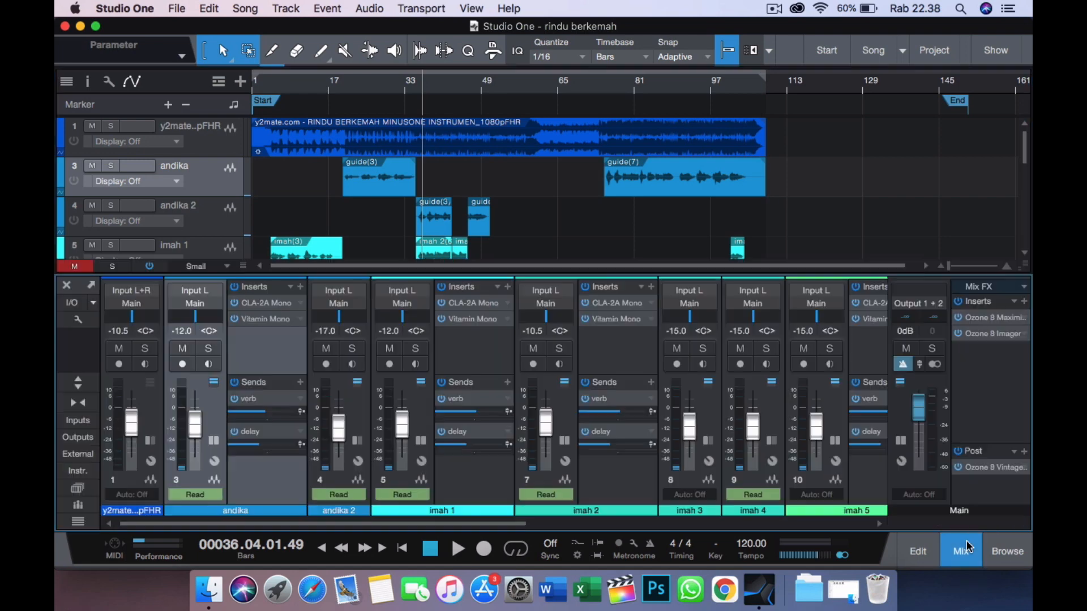
pyautogui.click(273, 80)
pyautogui.press('space')
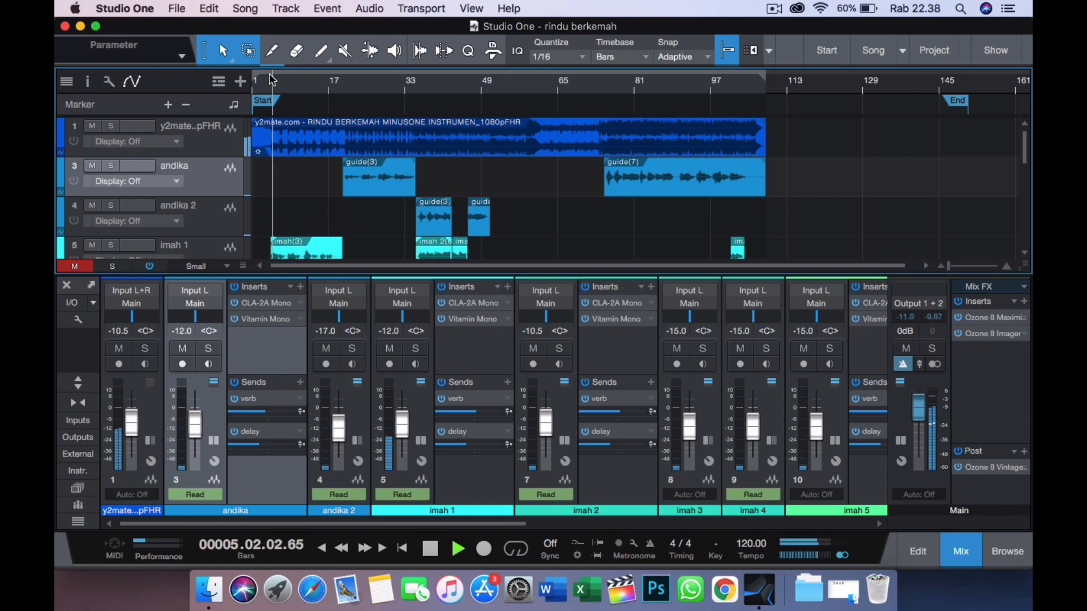